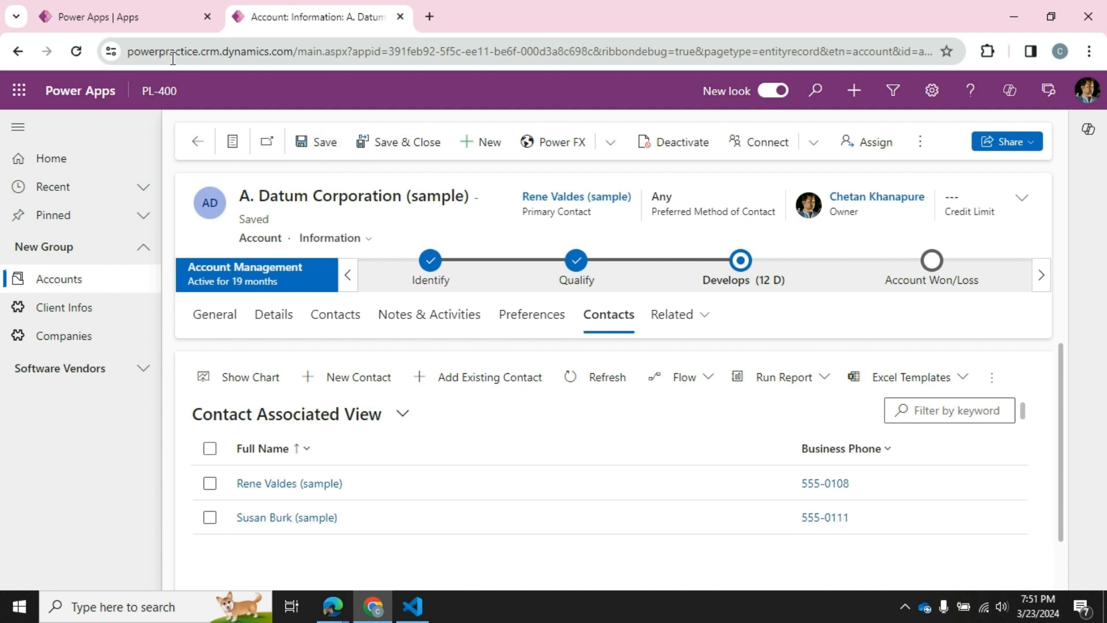
Step: Switch to the Power Apps maker portal and open the PL-400 model-driven app for editing
click(91, 19)
scroll(225, 502, down, 1)
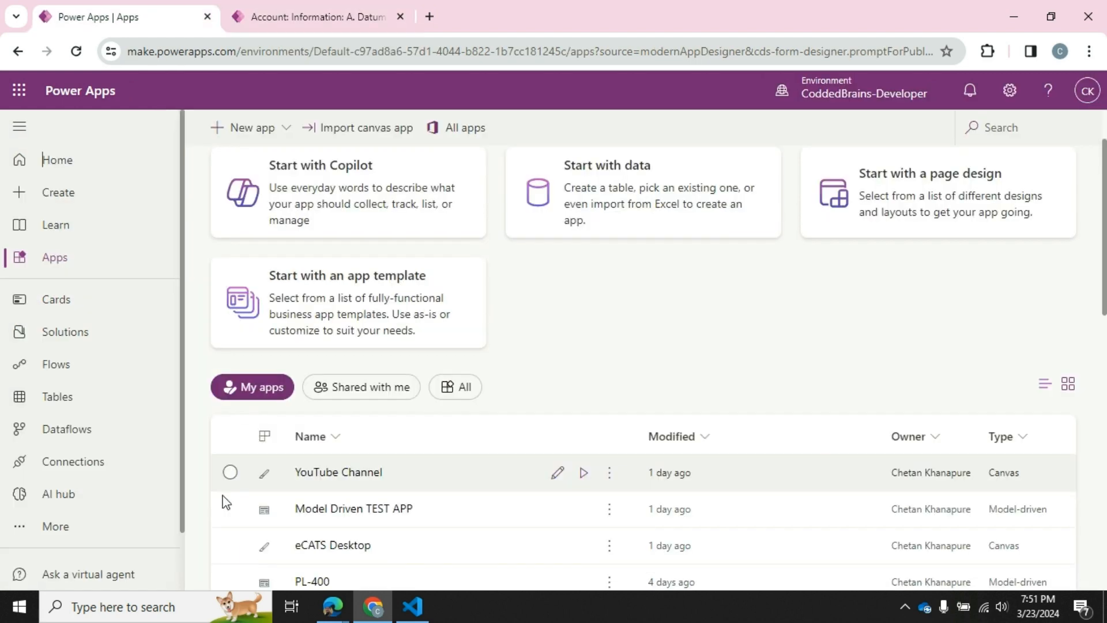
scroll(225, 502, down, 2)
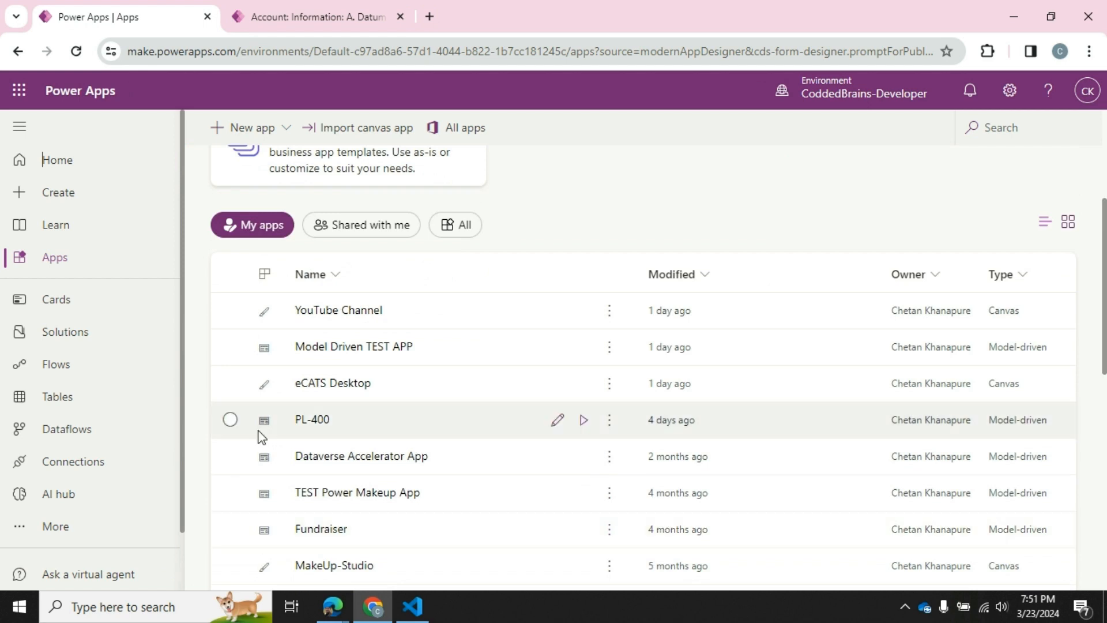
click(557, 429)
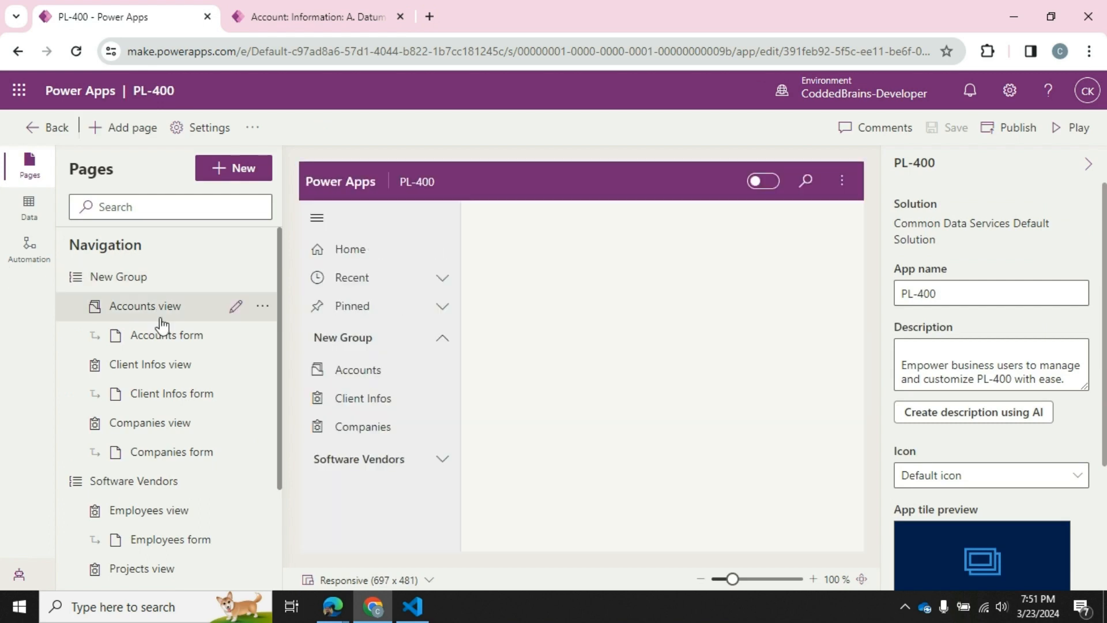
Step: Open the Accounts view's command bar for editing in a new tab
click(161, 321)
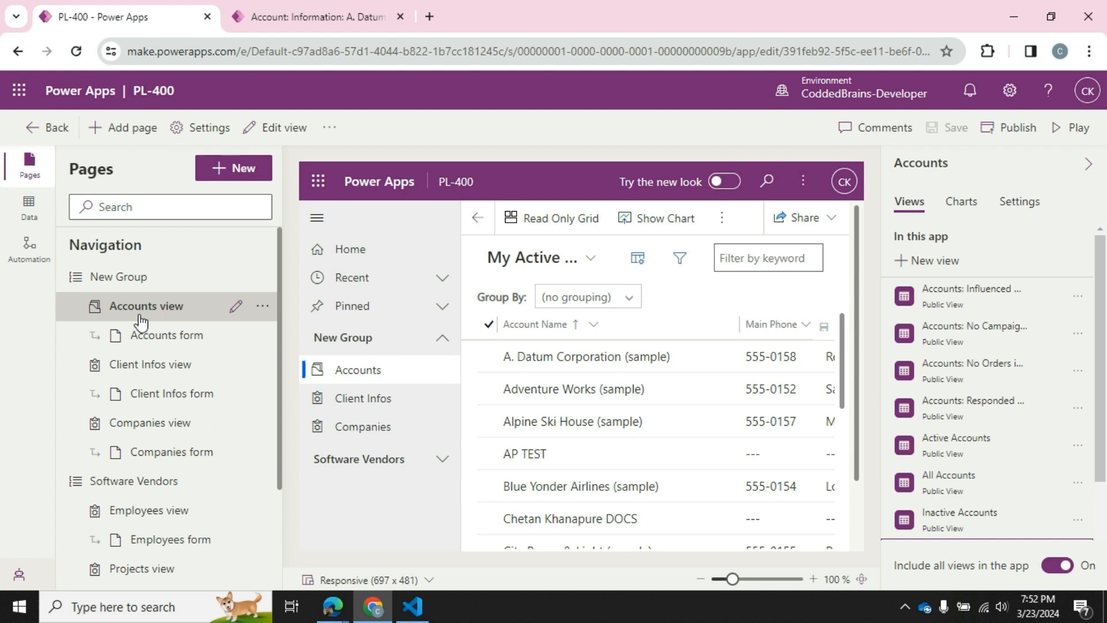
click(262, 307)
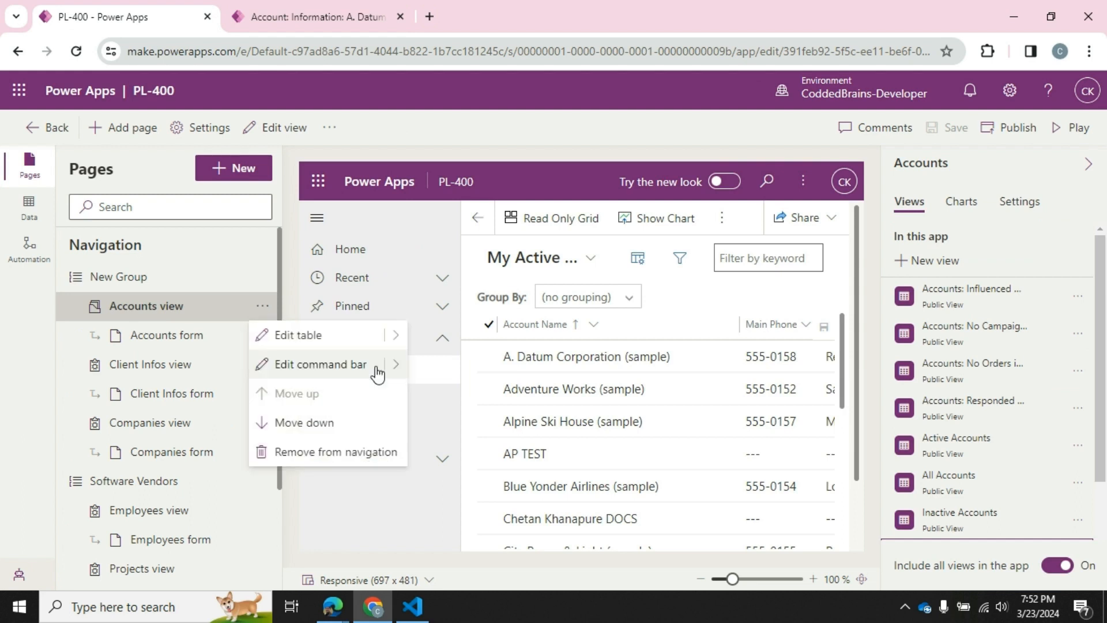
mouse_move(399, 380)
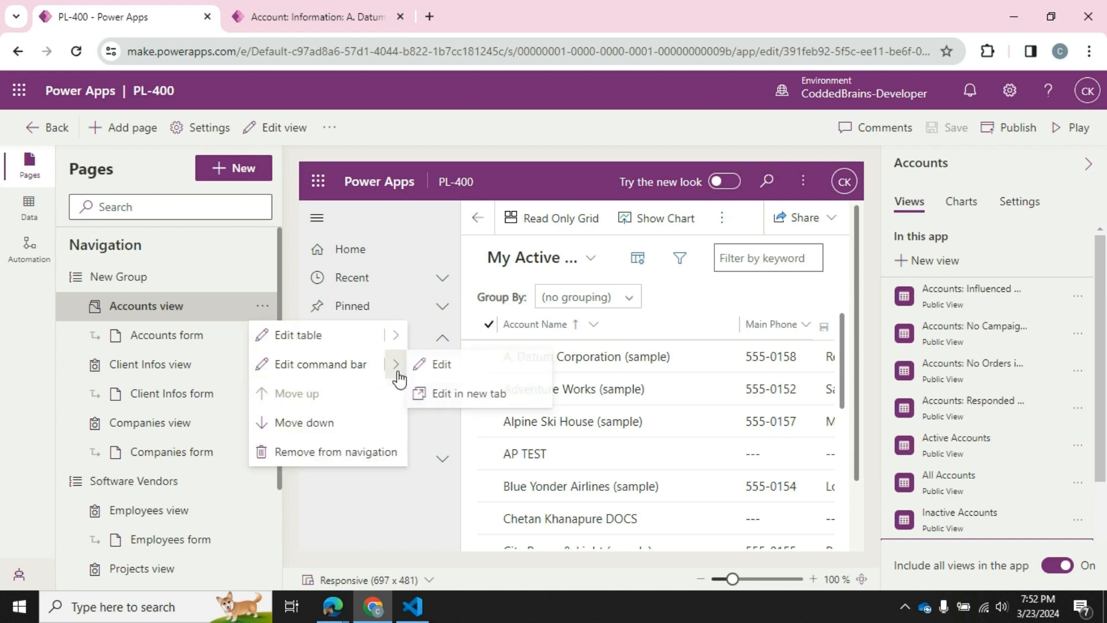
click(533, 397)
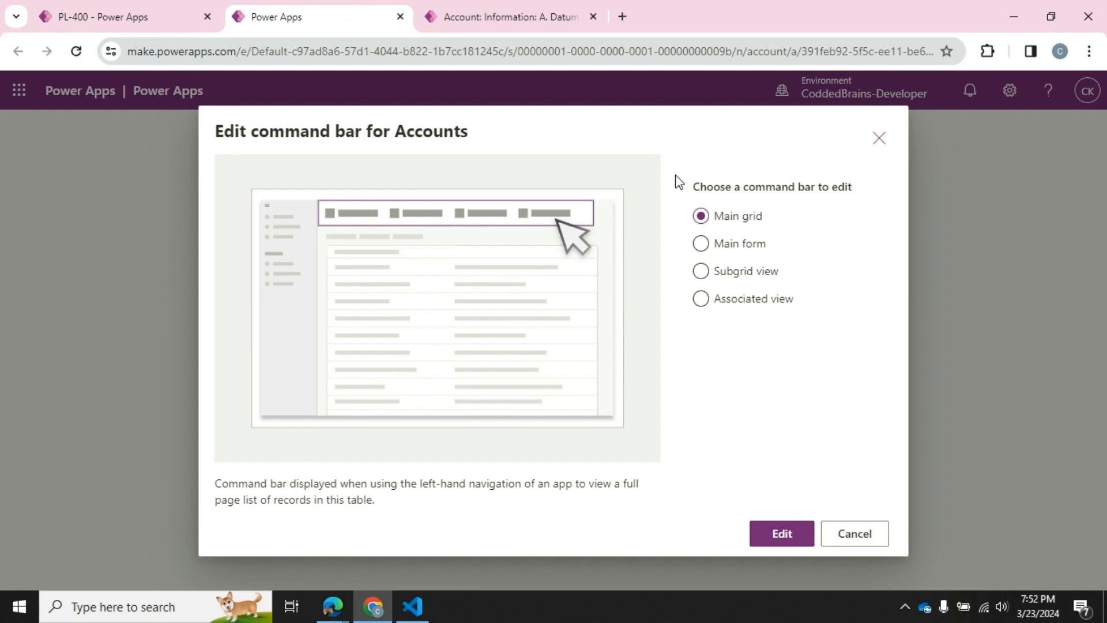
Step: In the running PL-400 app, examine the command bars on the Accounts main grid and the A. Datum Corporation (sample) record's main form
click(503, 17)
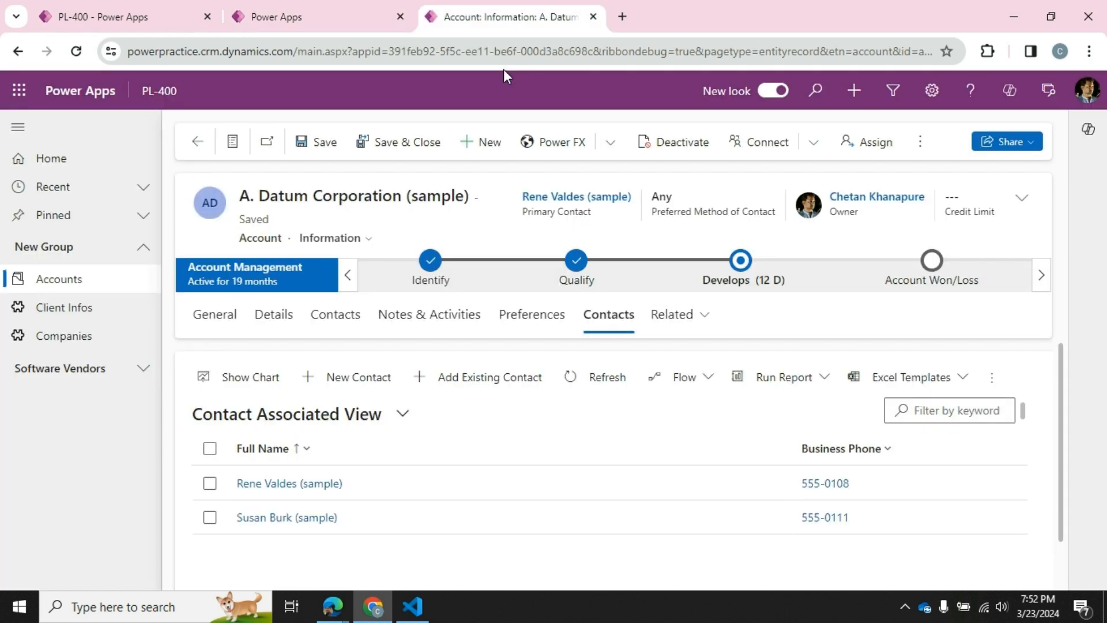
click(92, 292)
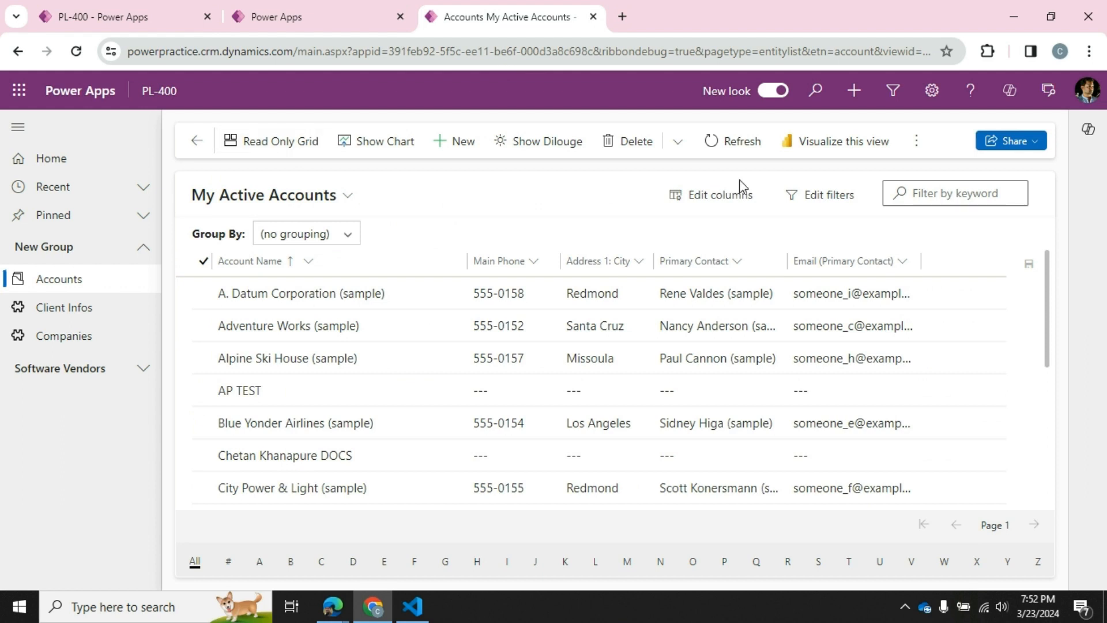
click(257, 21)
key(ctrl+Tab)
click(988, 294)
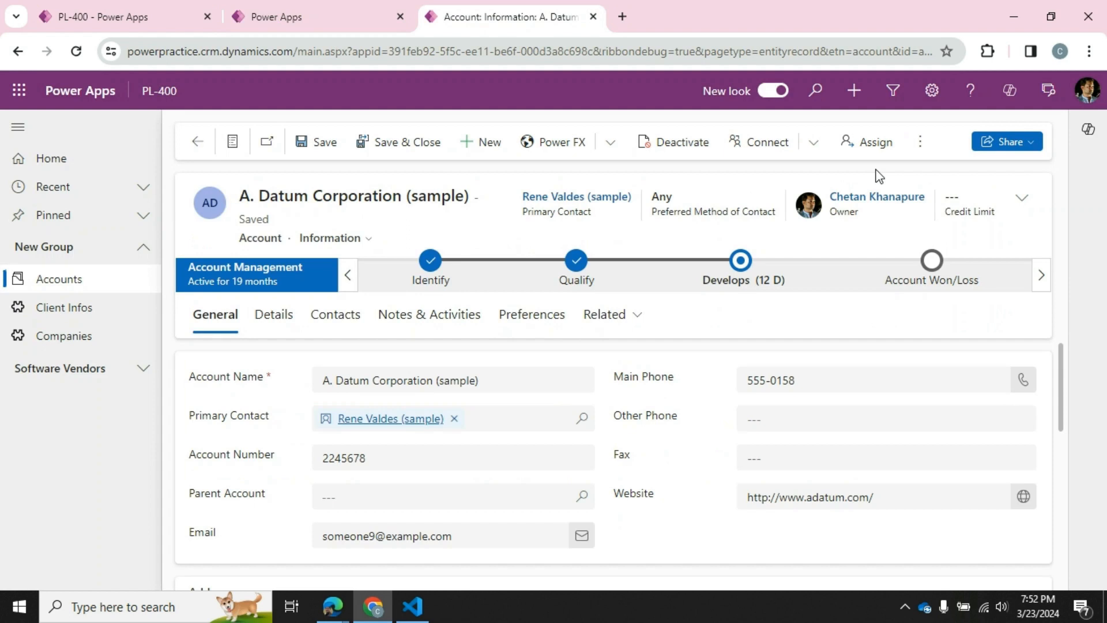
Step: Examine the contacts subgrid's commands on the account form against the command bar types offered for editing
click(322, 18)
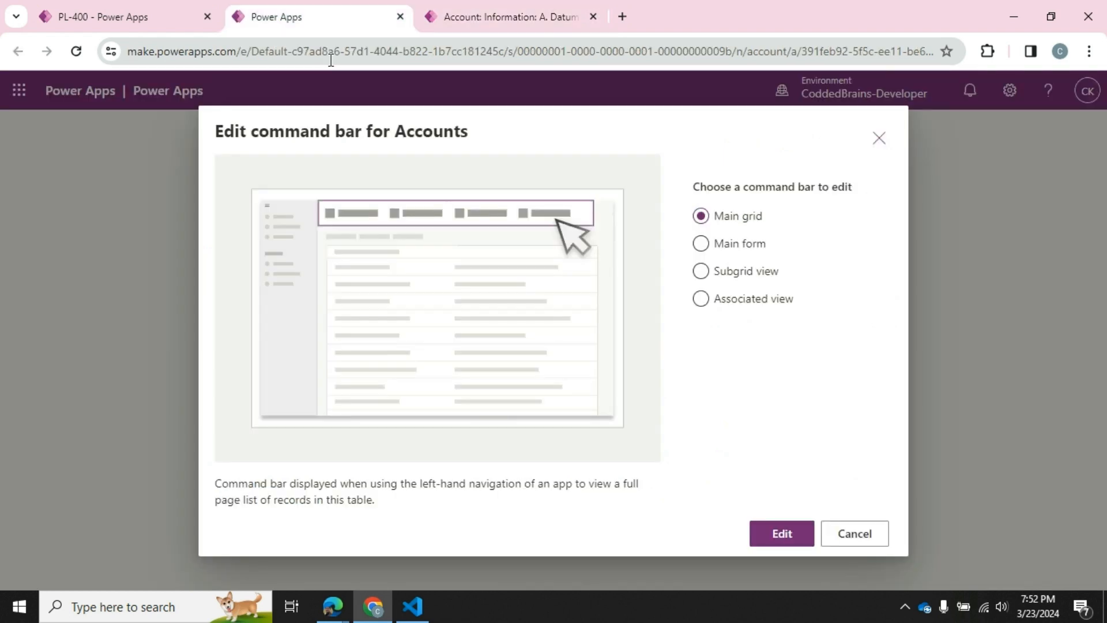
key(ctrl+Tab)
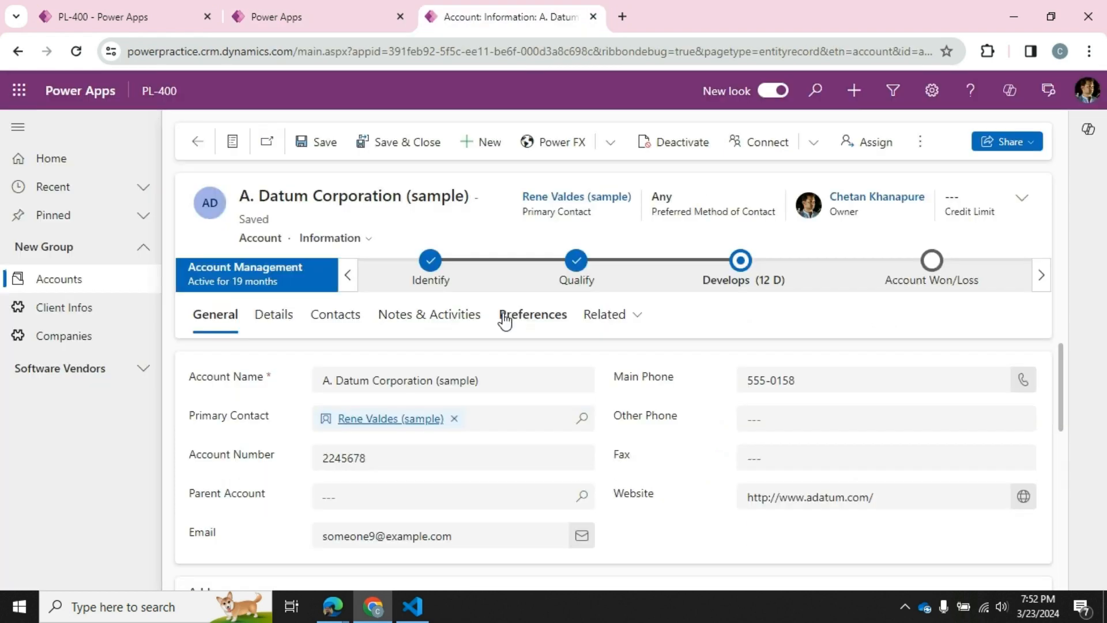
click(277, 315)
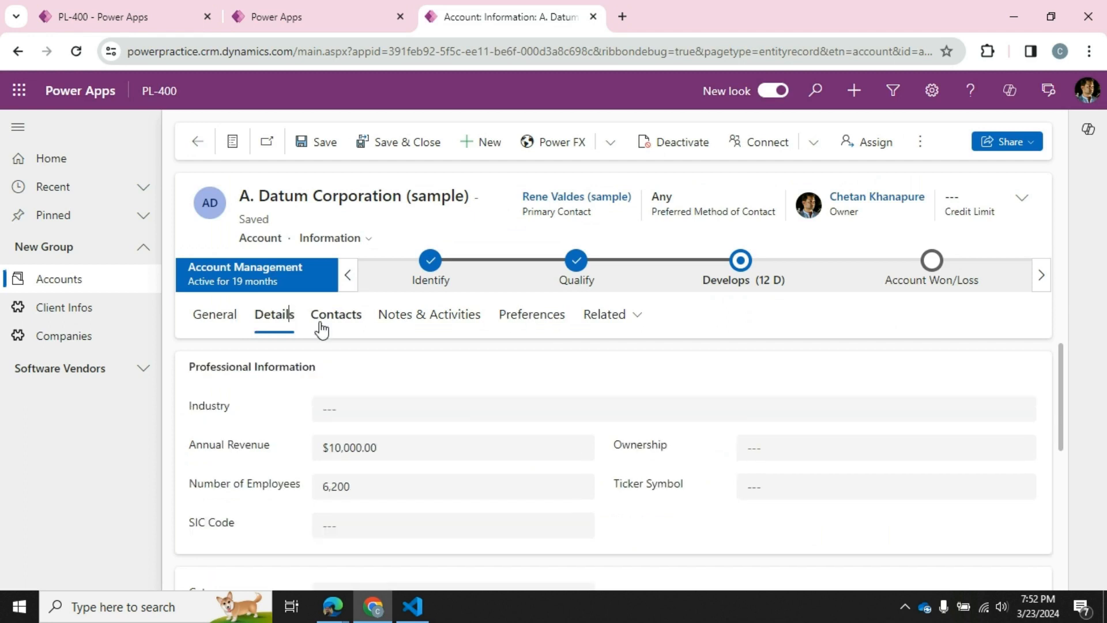
click(323, 327)
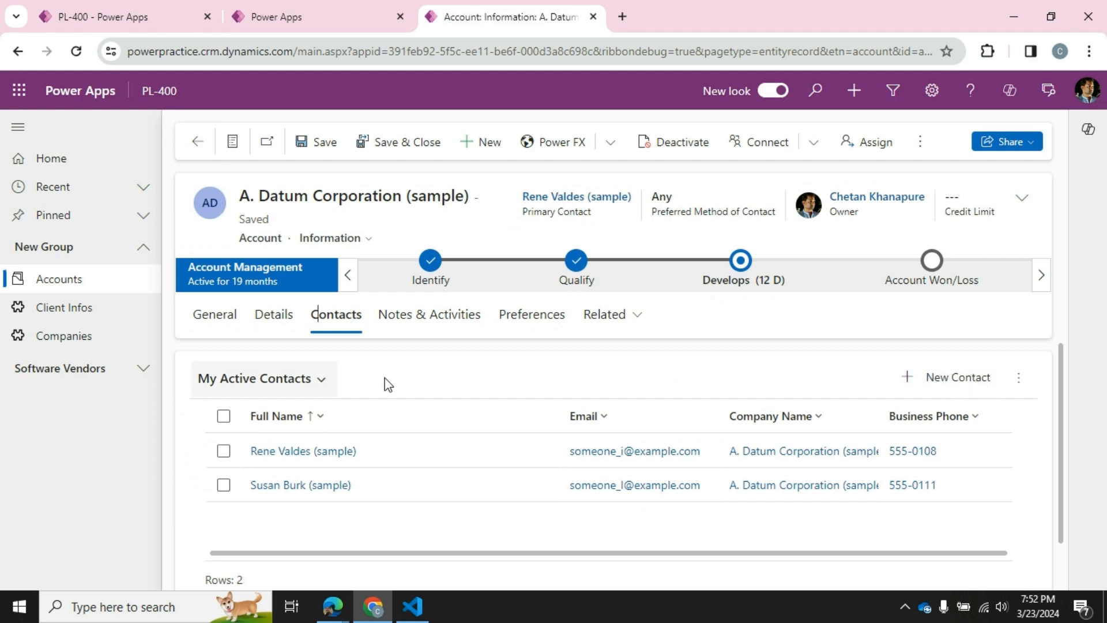
click(310, 16)
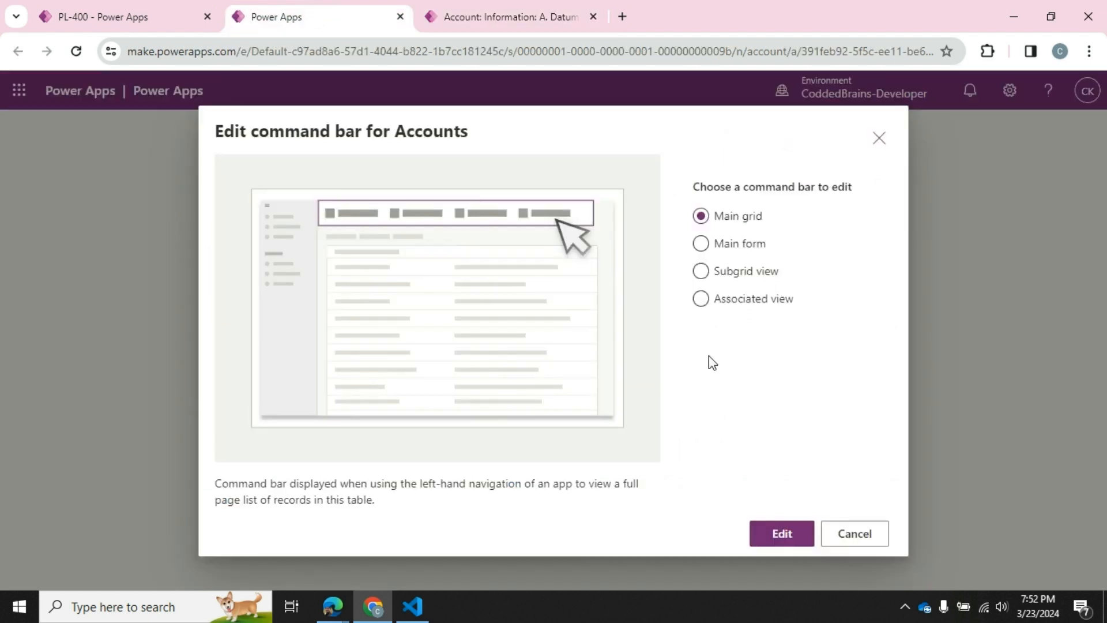
Step: Examine the associated view's command bar on the account's related Addresses, including its Run Report options
click(522, 16)
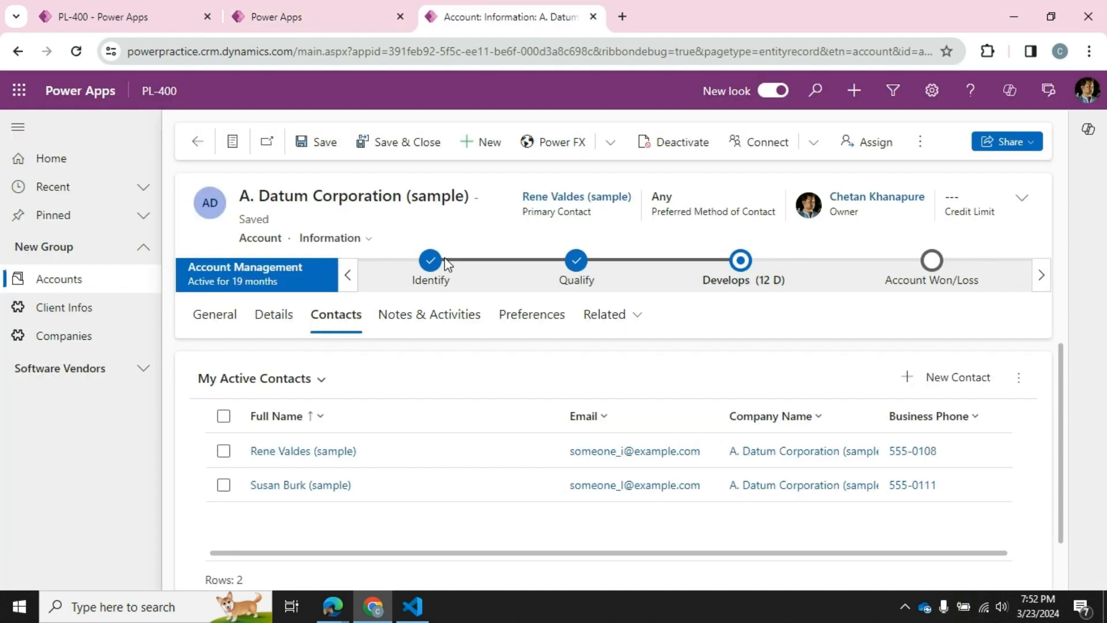
click(606, 315)
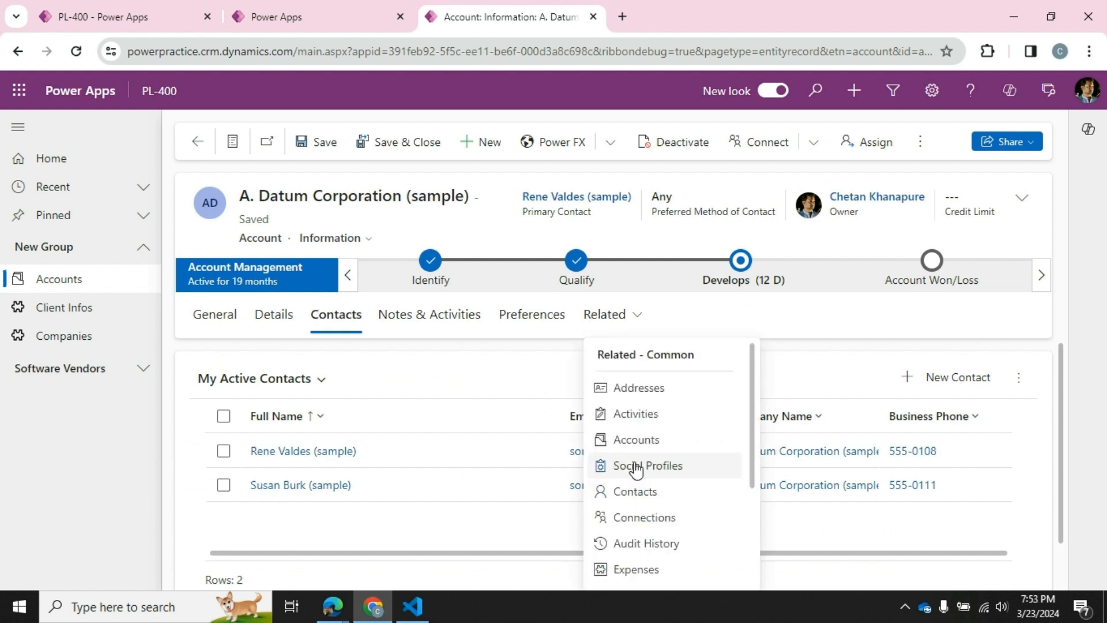
click(639, 388)
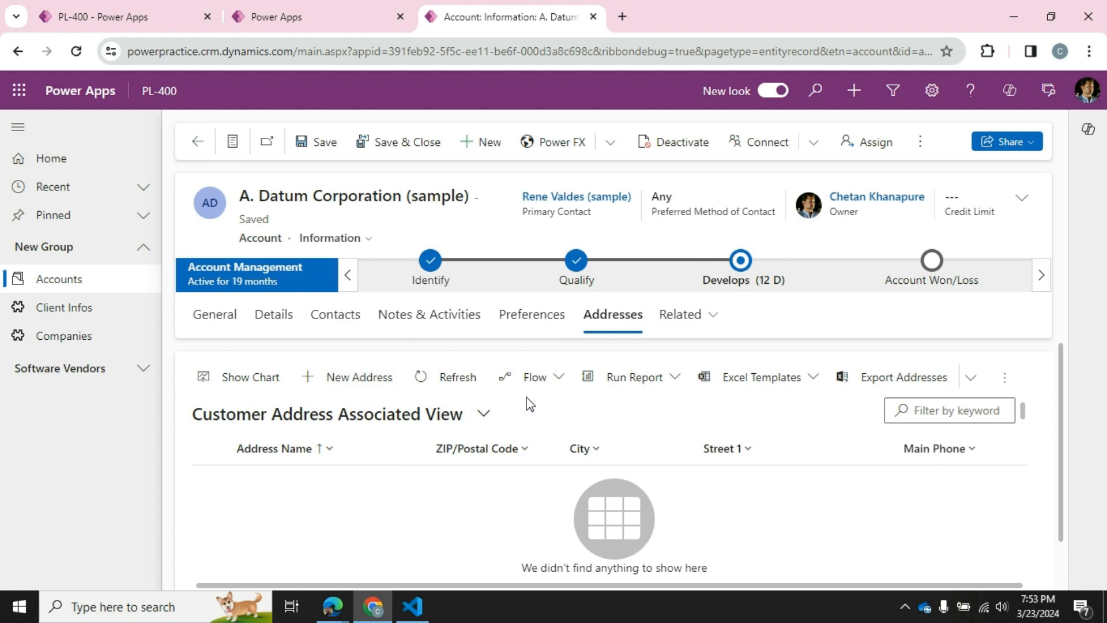
click(675, 381)
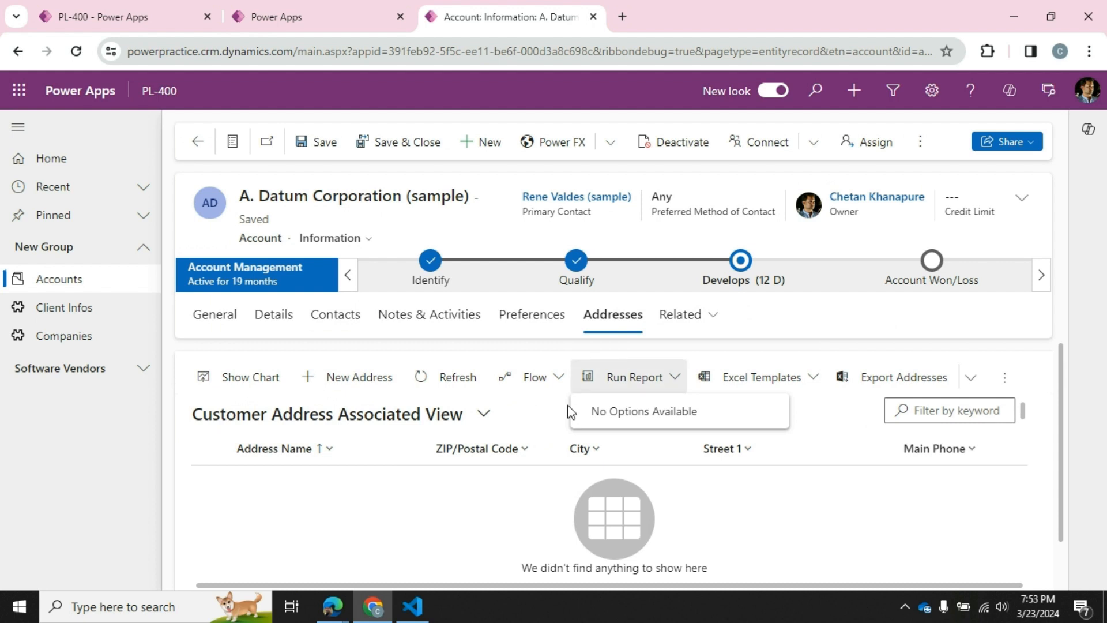
Step: Open the Accounts Main grid command bar for editing and delete its existing Power Platform dropdown
click(323, 18)
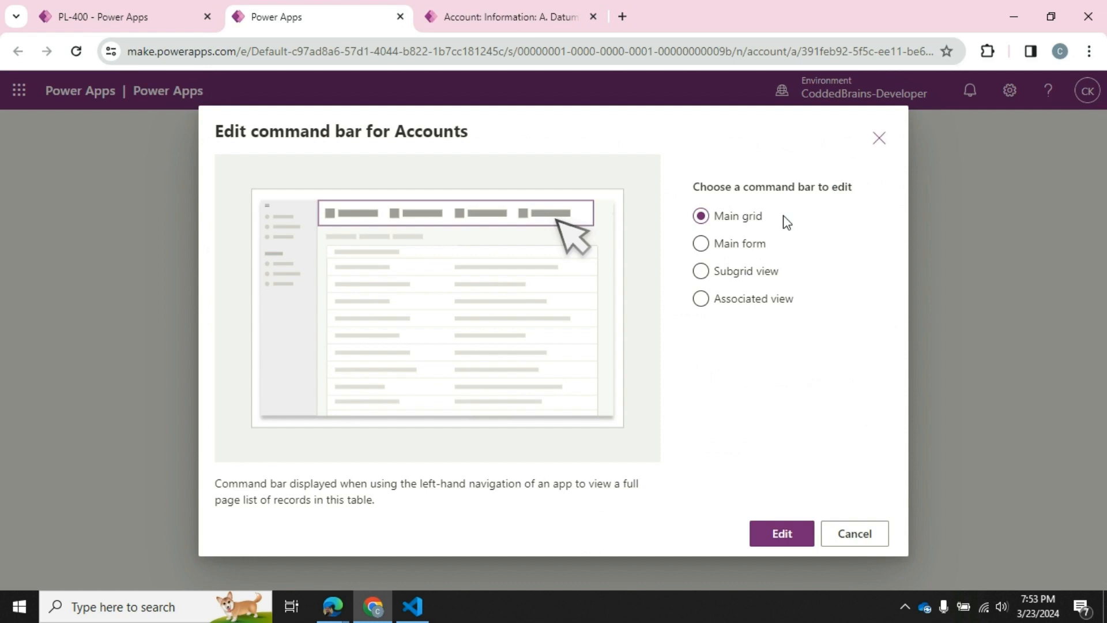
click(768, 541)
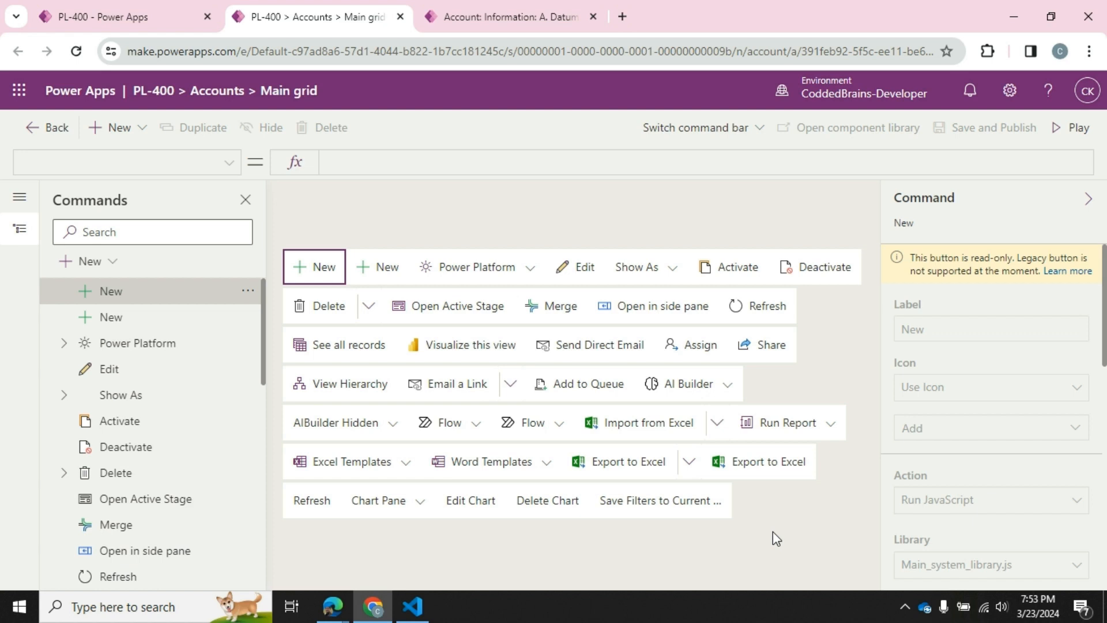
click(477, 266)
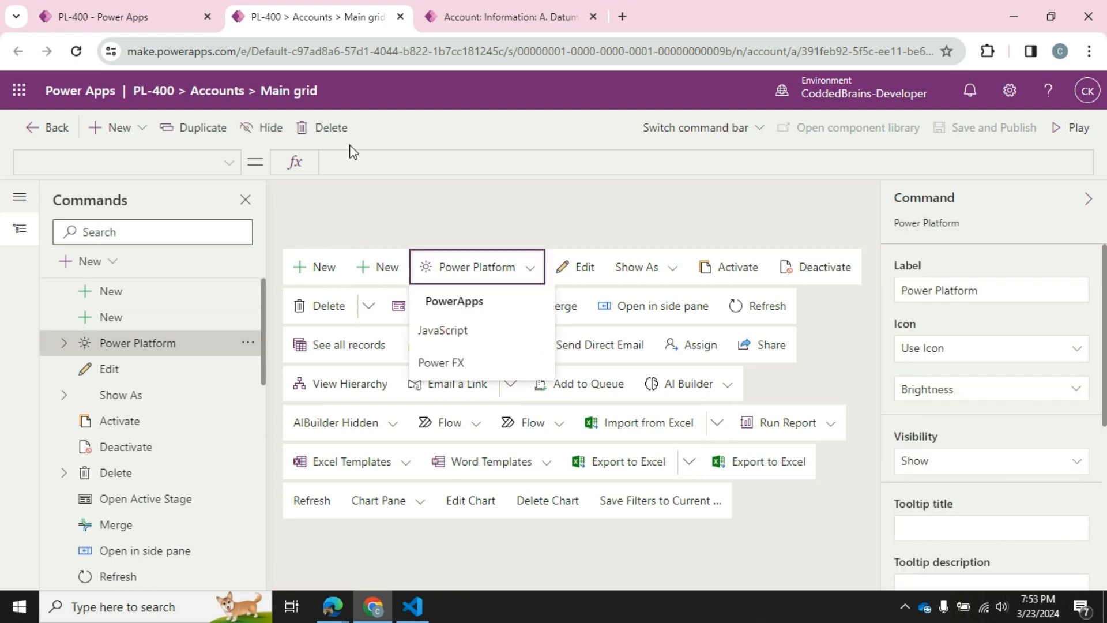
click(325, 128)
click(547, 369)
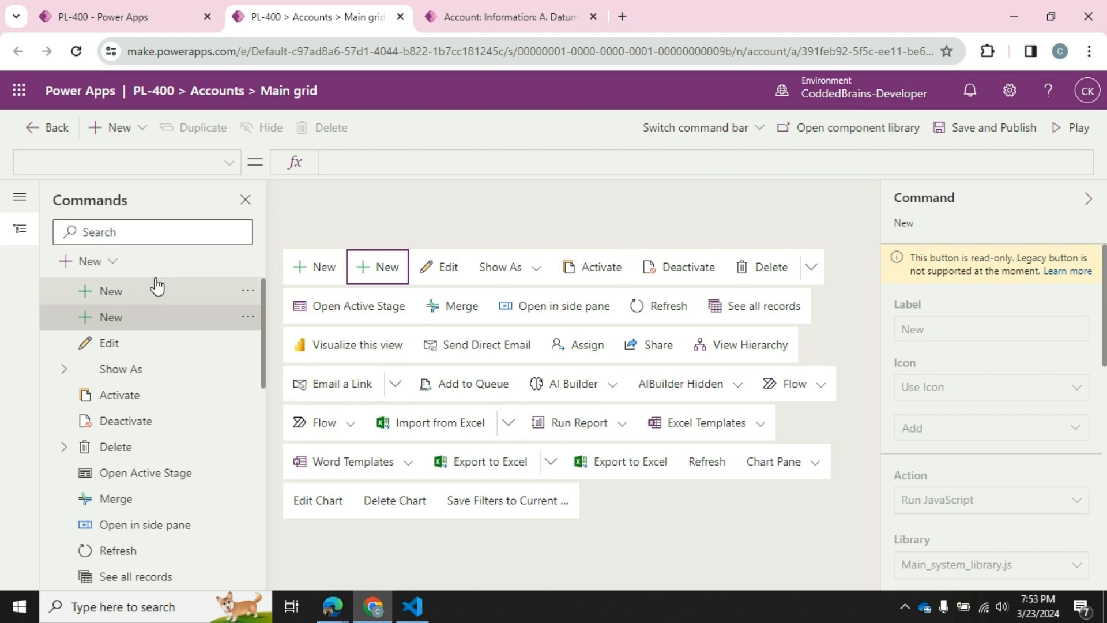
Step: Add a new dropdown to the Main grid command bar and label it Power Platform
click(114, 263)
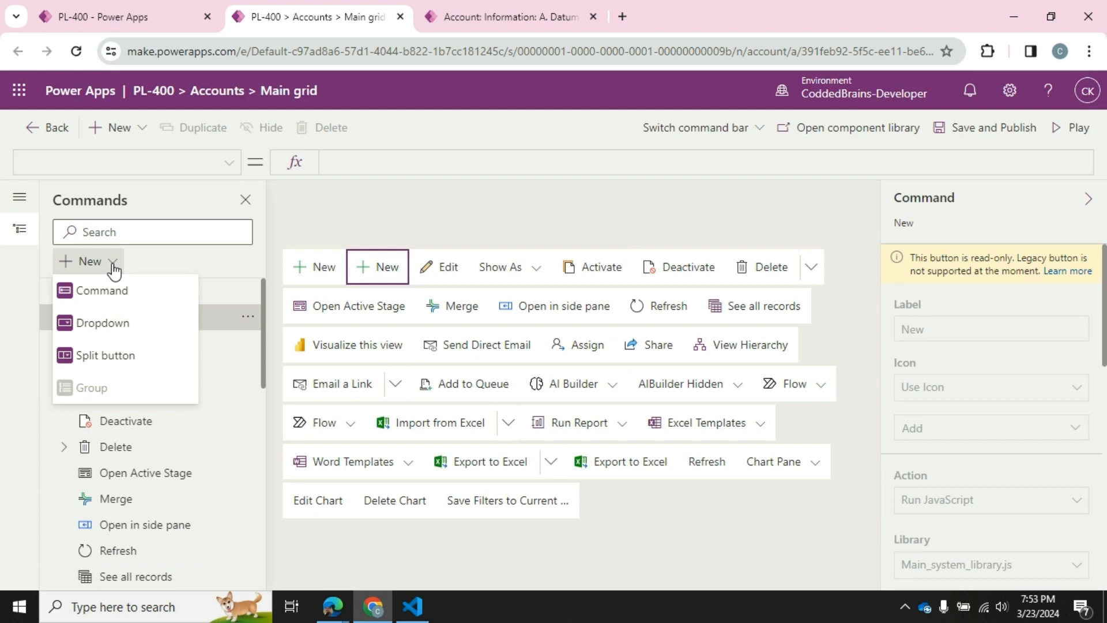
click(138, 333)
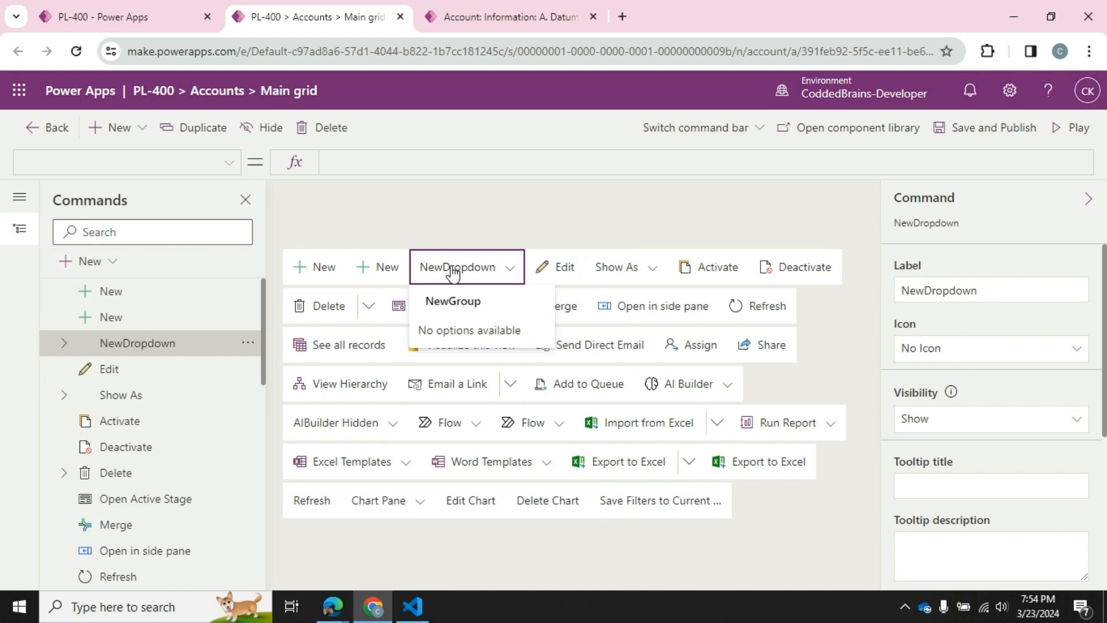
drag(462, 265, 442, 283)
click(985, 296)
double_click(985, 296)
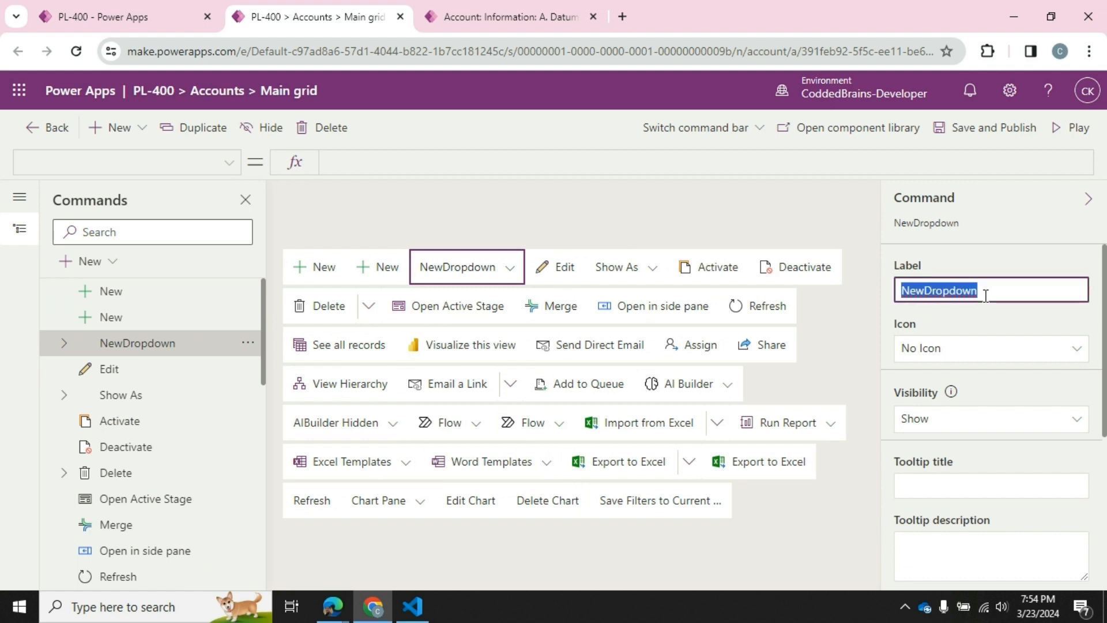
text(Power)
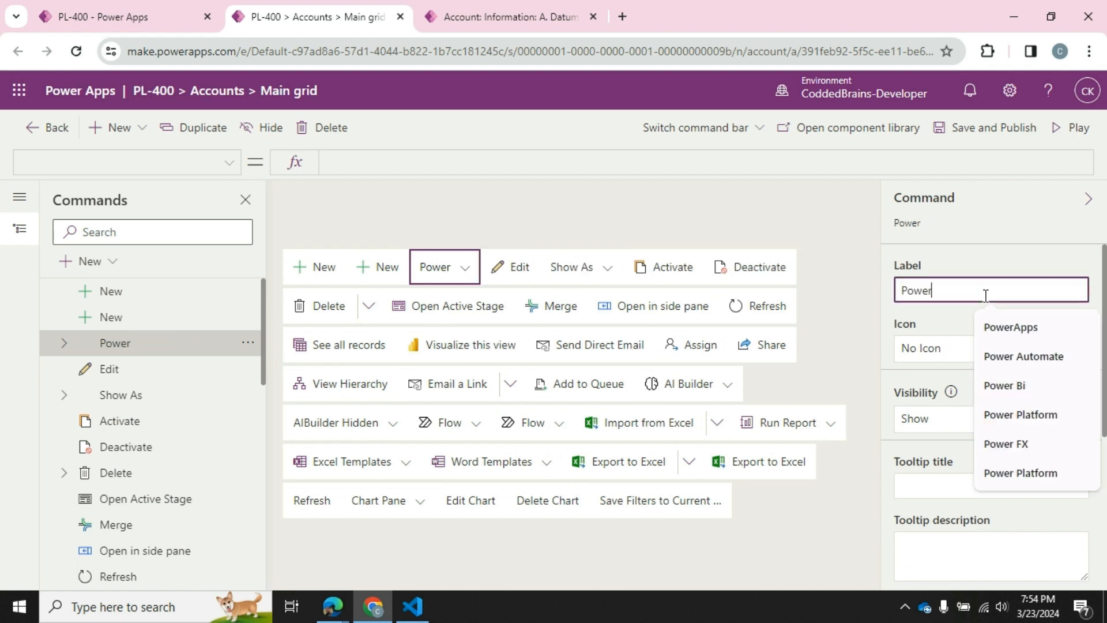
key(Down)
key(Down)
key(Down)
key(Down)
key(Return)
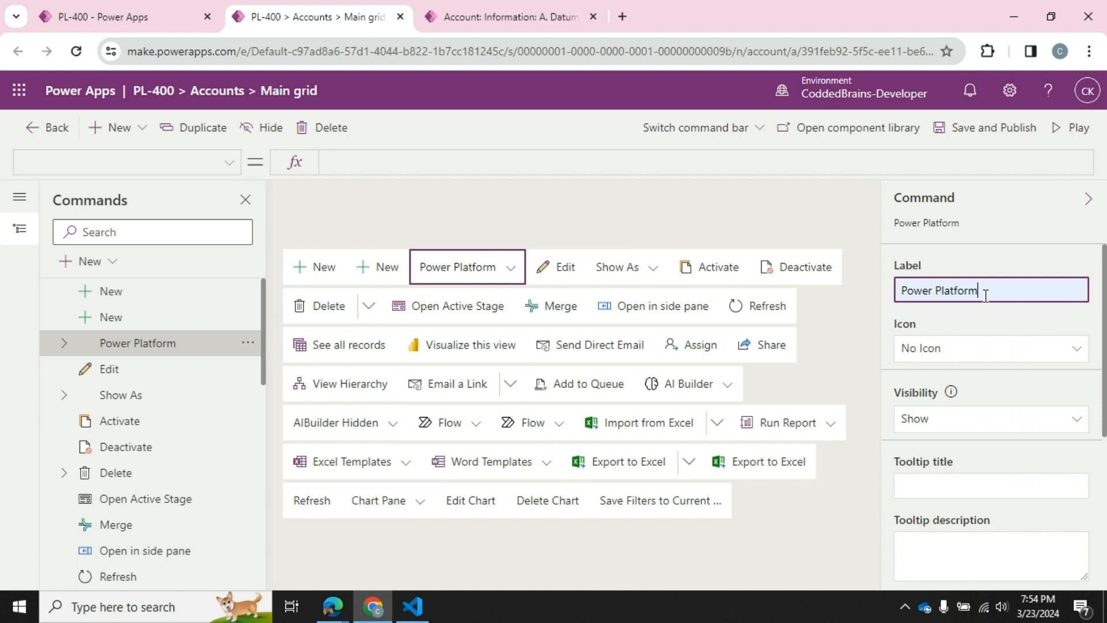
Step: Set the Power Platform dropdown to use the built-in Brightness icon
click(1076, 349)
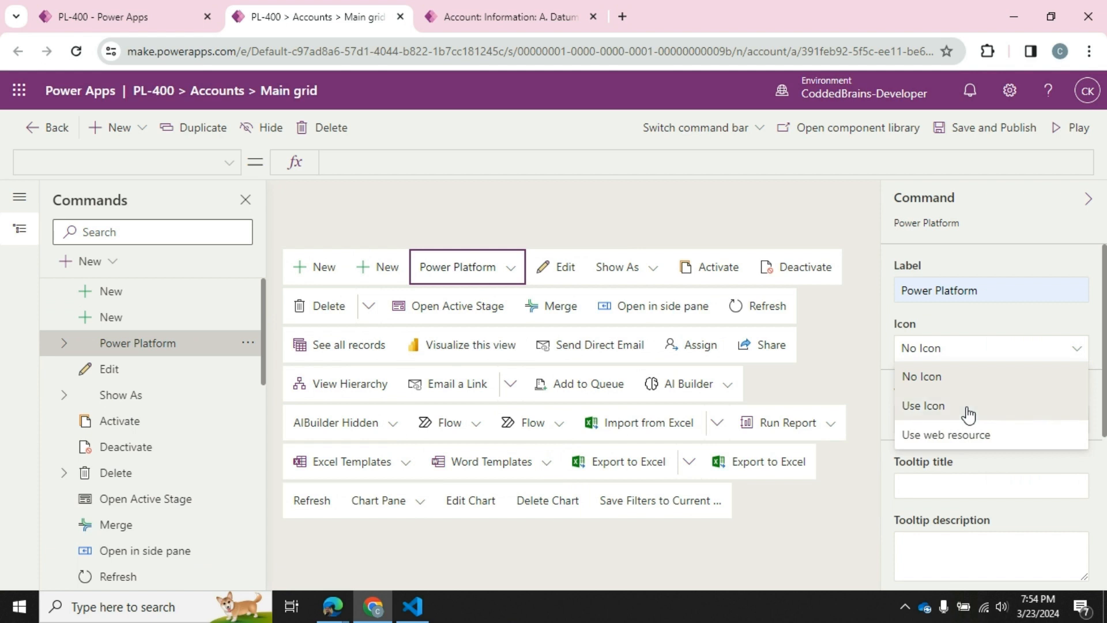
click(969, 410)
click(1076, 392)
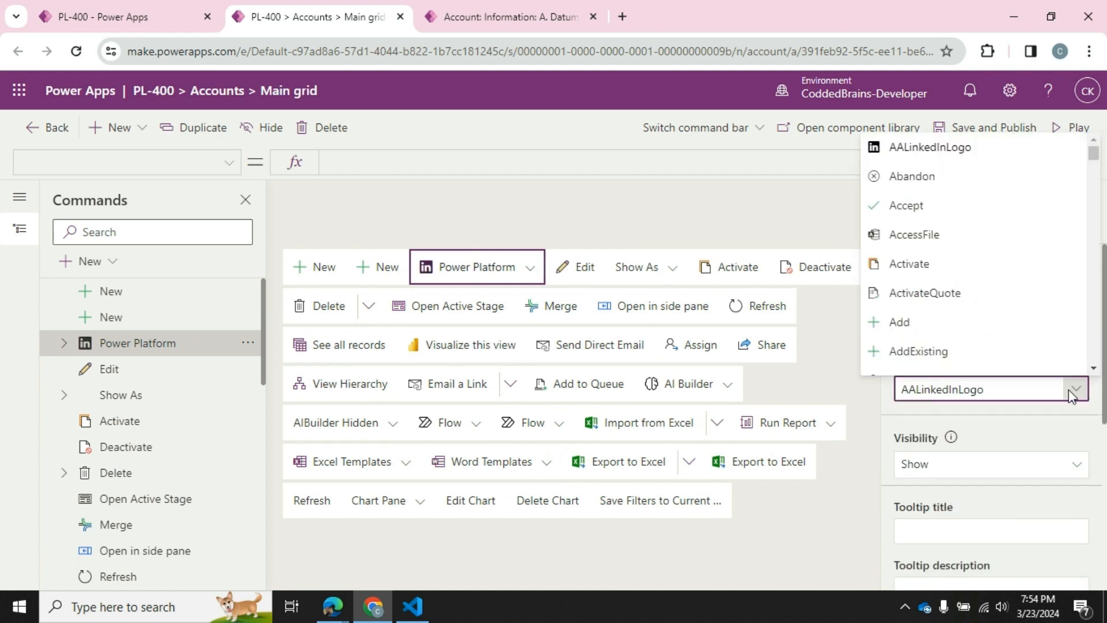
scroll(926, 287, down, 5)
scroll(926, 288, down, 3)
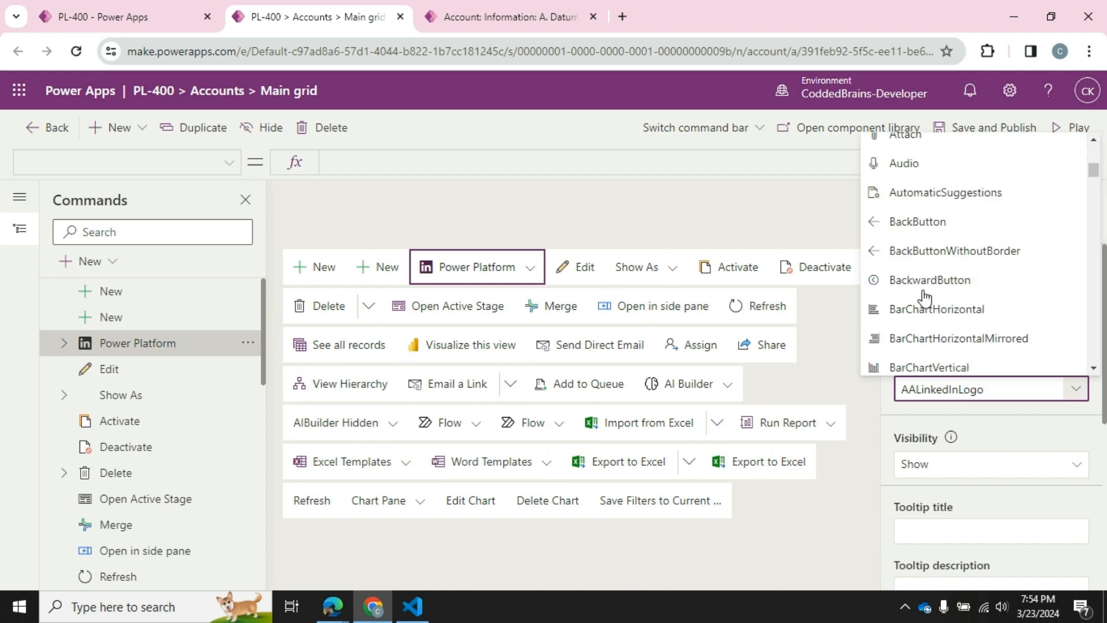
scroll(926, 296, down, 4)
scroll(926, 226, up, 2)
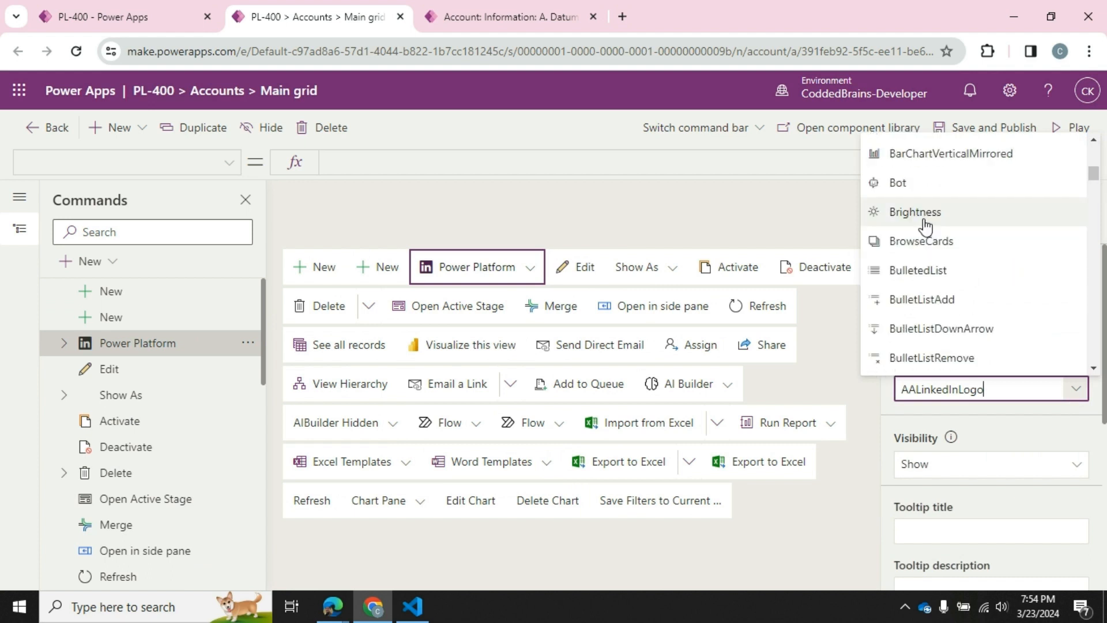
click(926, 213)
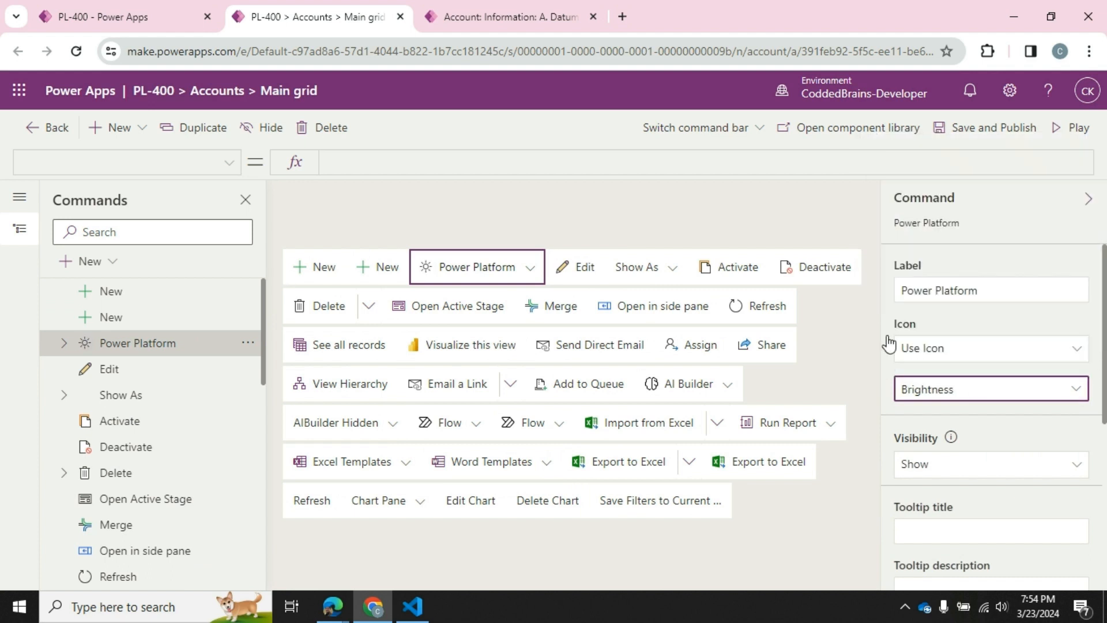
Step: Set the Power Platform dropdown's visibility to Show on condition from formula and review its Visible formula
click(524, 272)
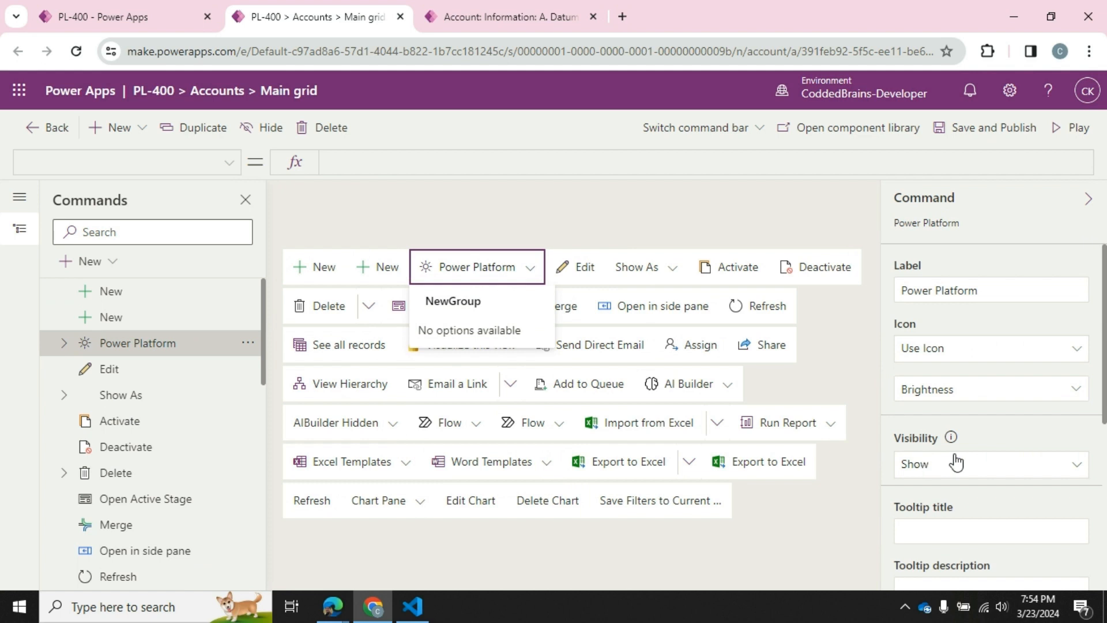
click(1078, 468)
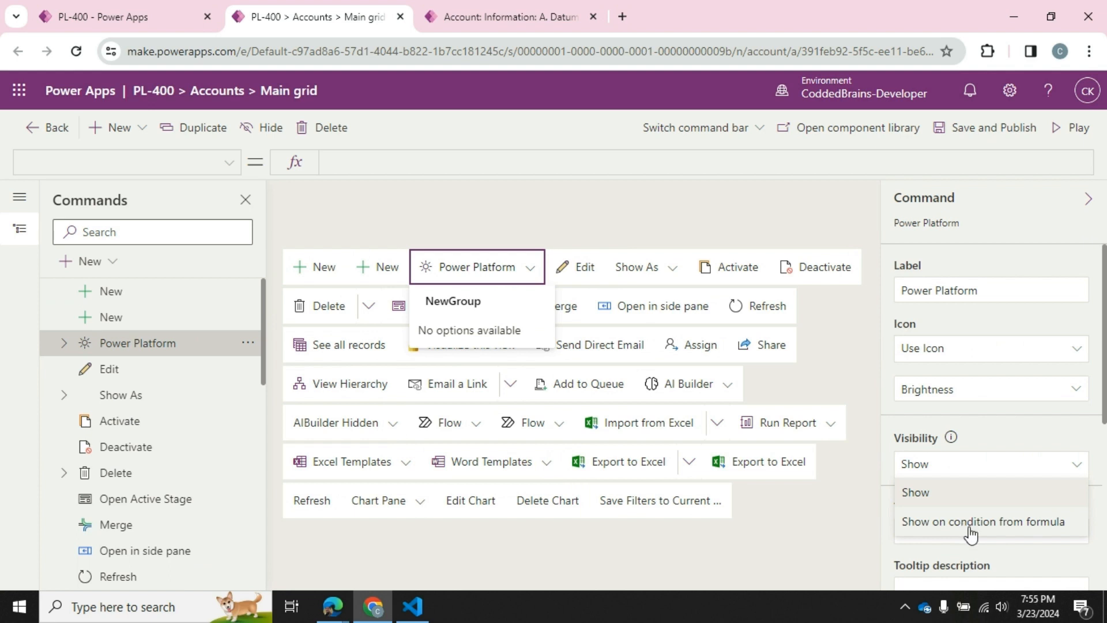
key(Escape)
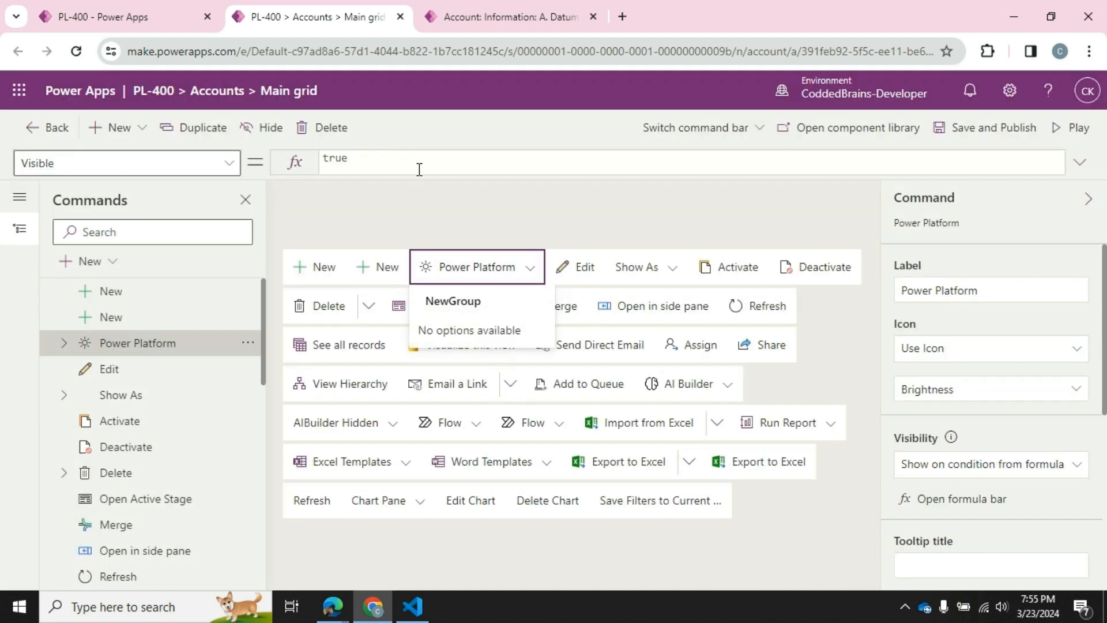
click(1081, 165)
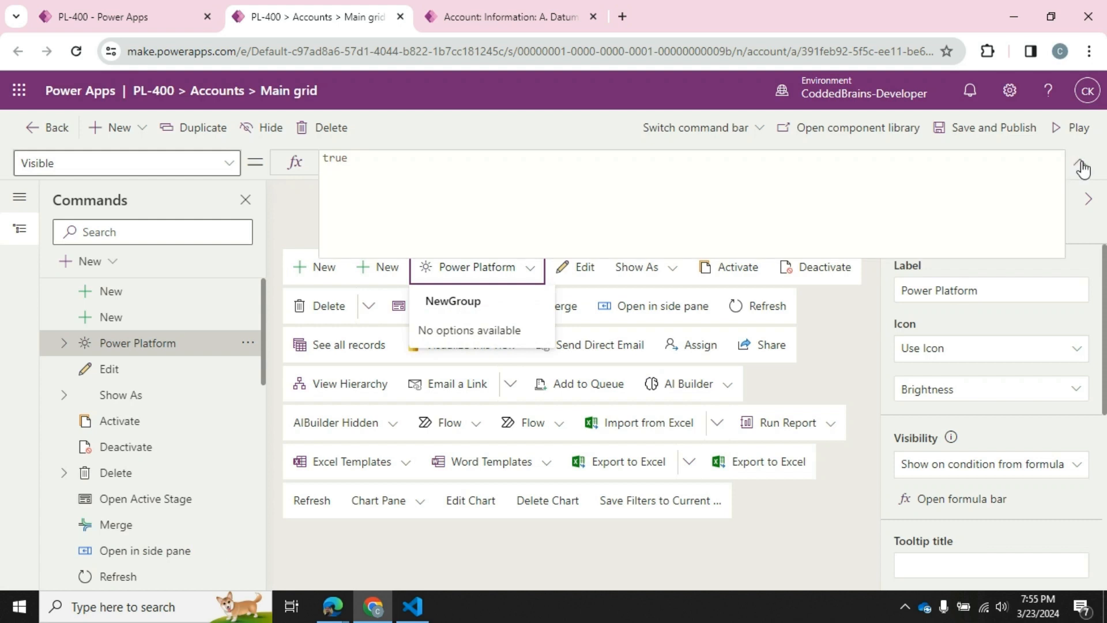
click(1080, 165)
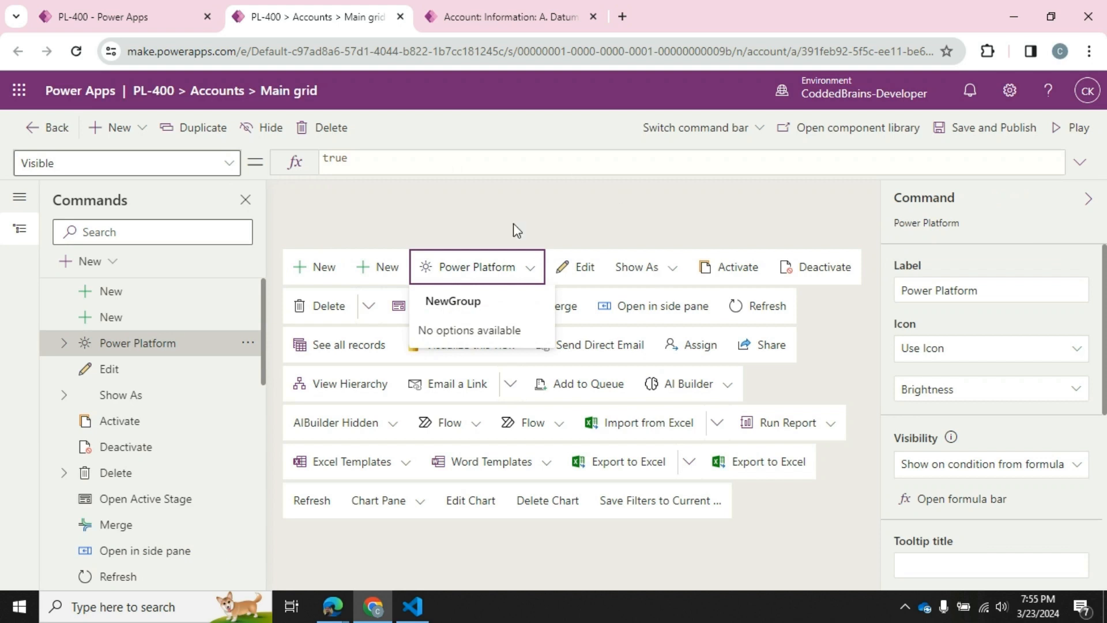
Step: Rename the group inside the Power Platform dropdown as PowerApps
click(534, 269)
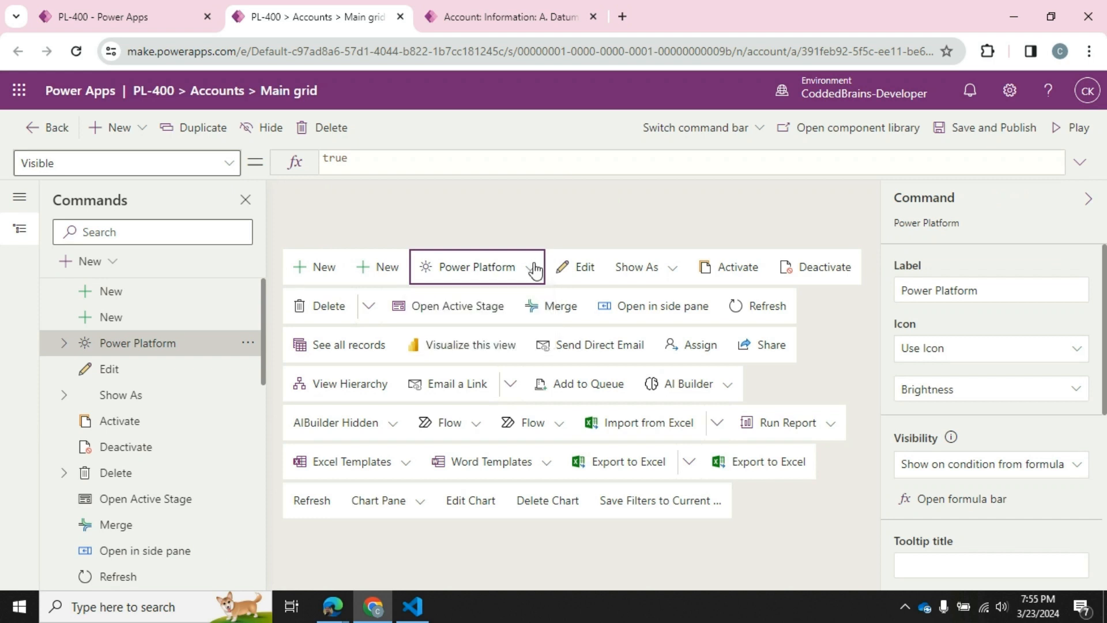
click(534, 269)
click(456, 301)
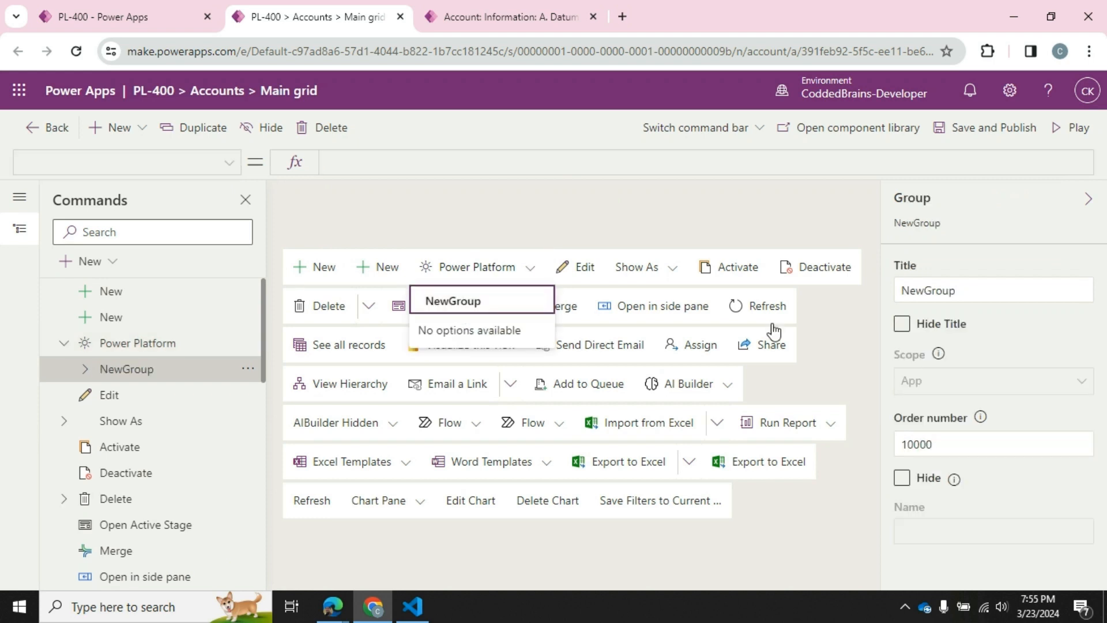
click(967, 292)
key(BackSpace)
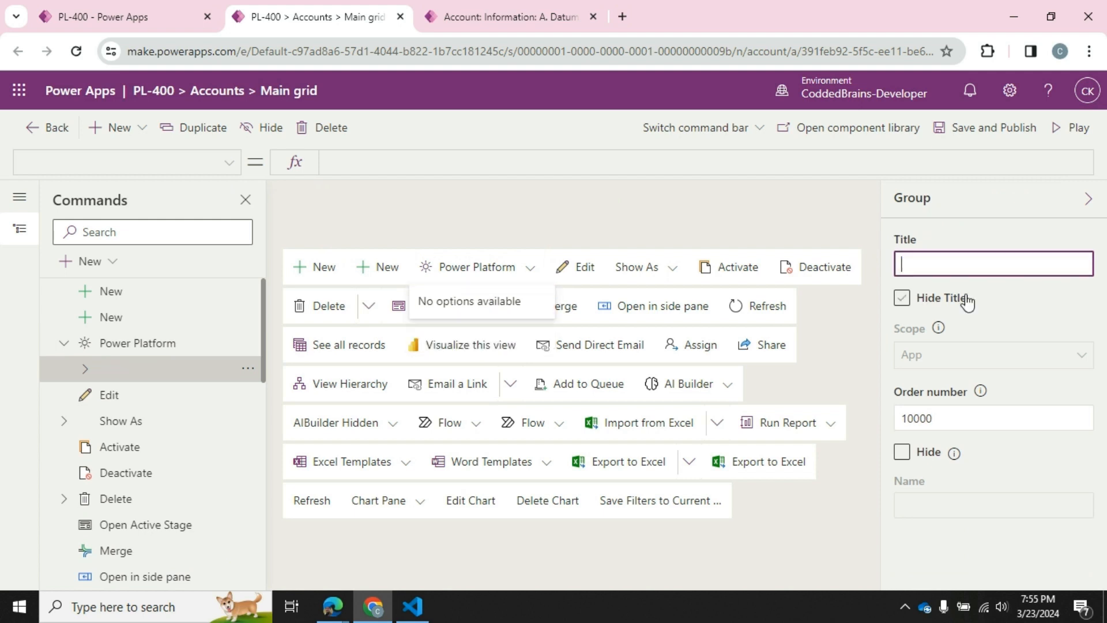
text(PowerApps)
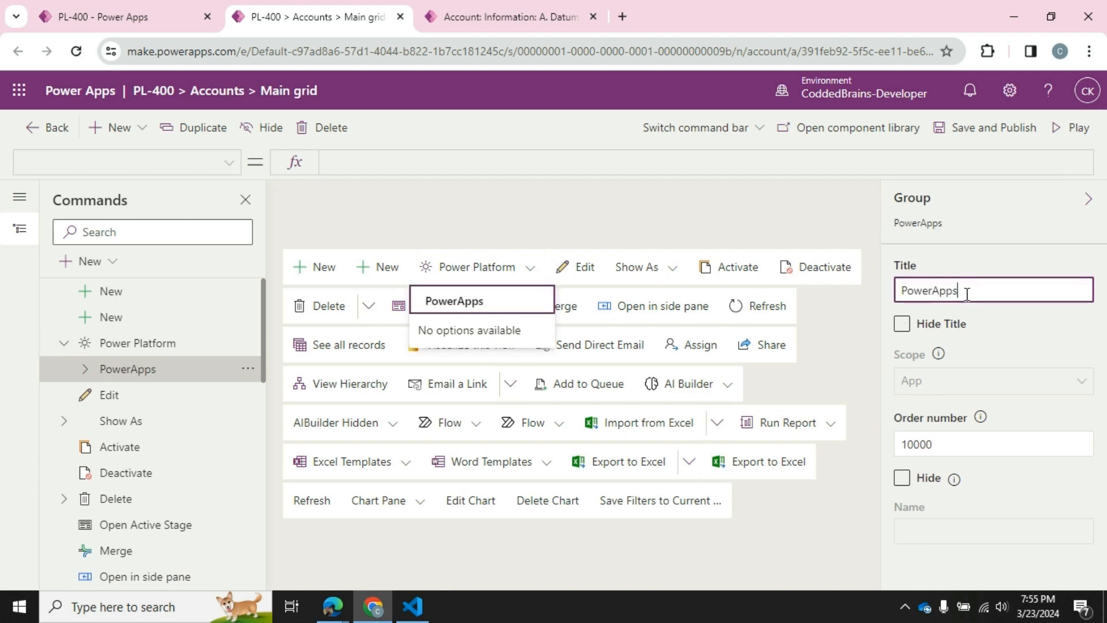
click(968, 263)
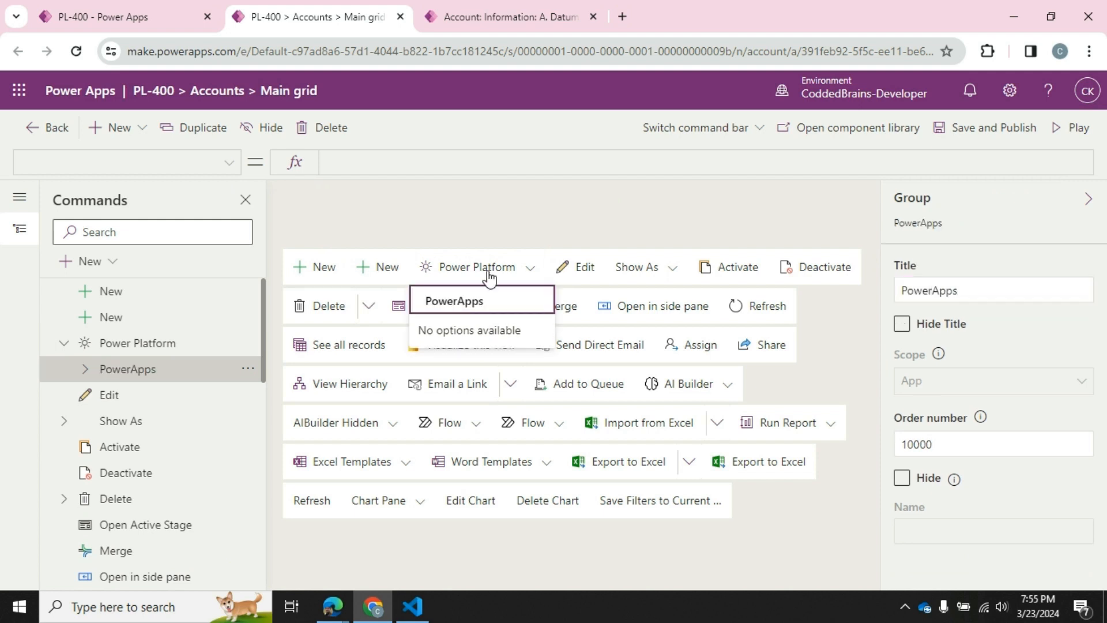
Step: Add a new command to the PowerApps group and label it JavaScript
click(87, 372)
click(113, 264)
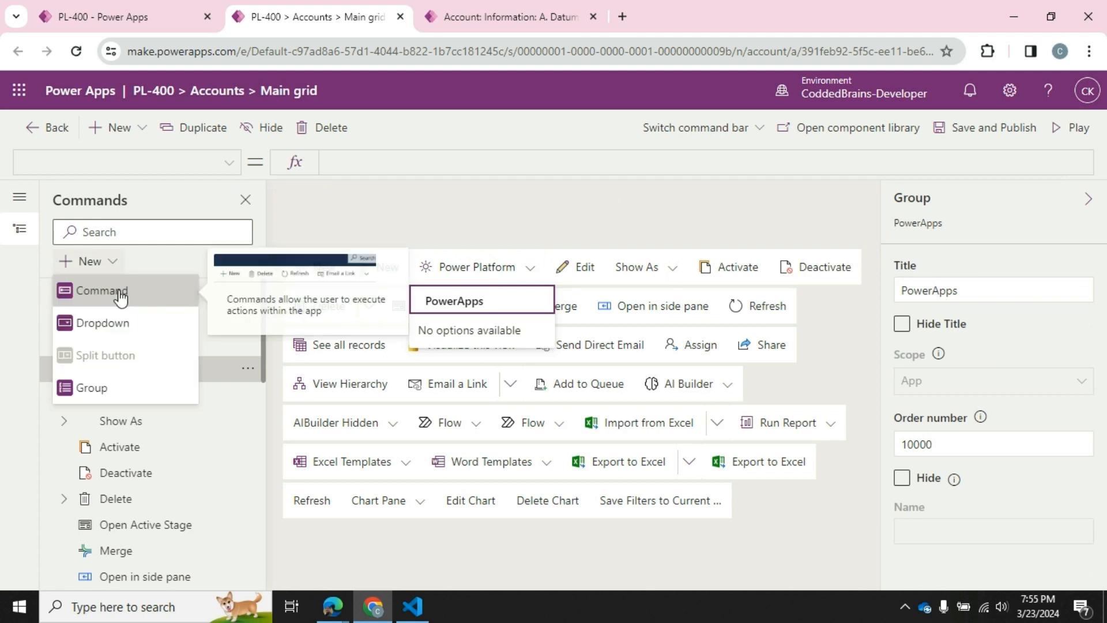
click(121, 293)
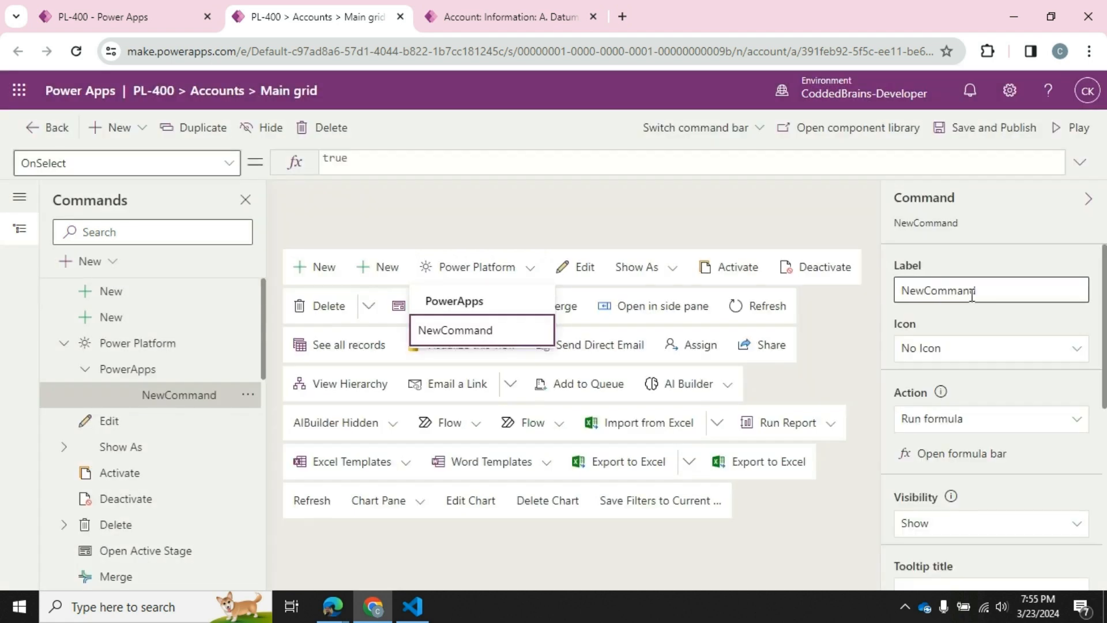
double_click(973, 293)
text(Jav)
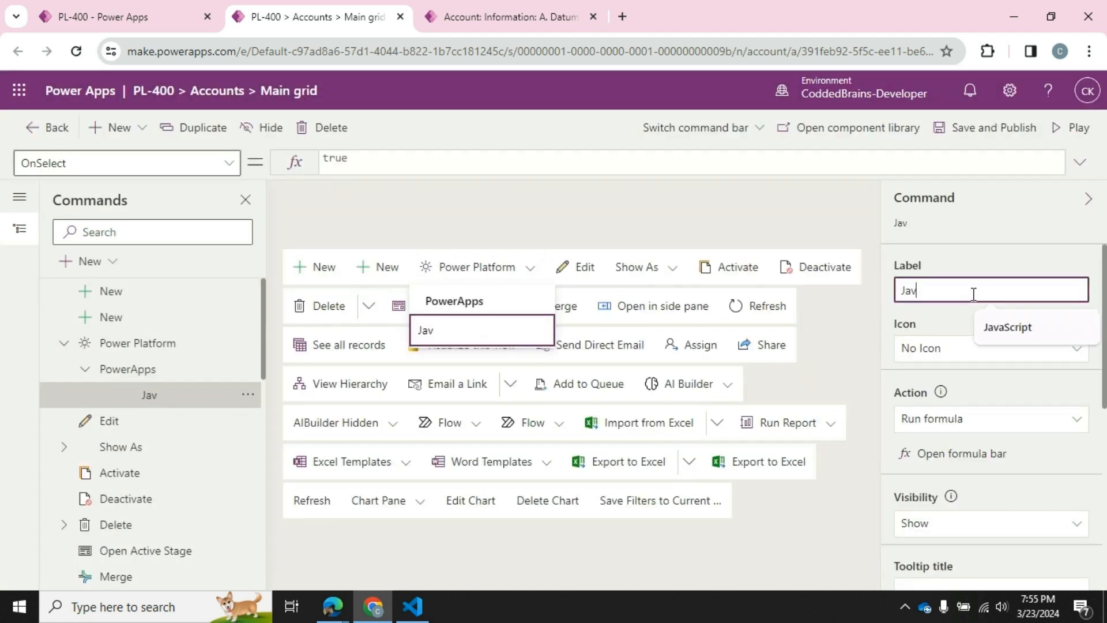
text(aScript)
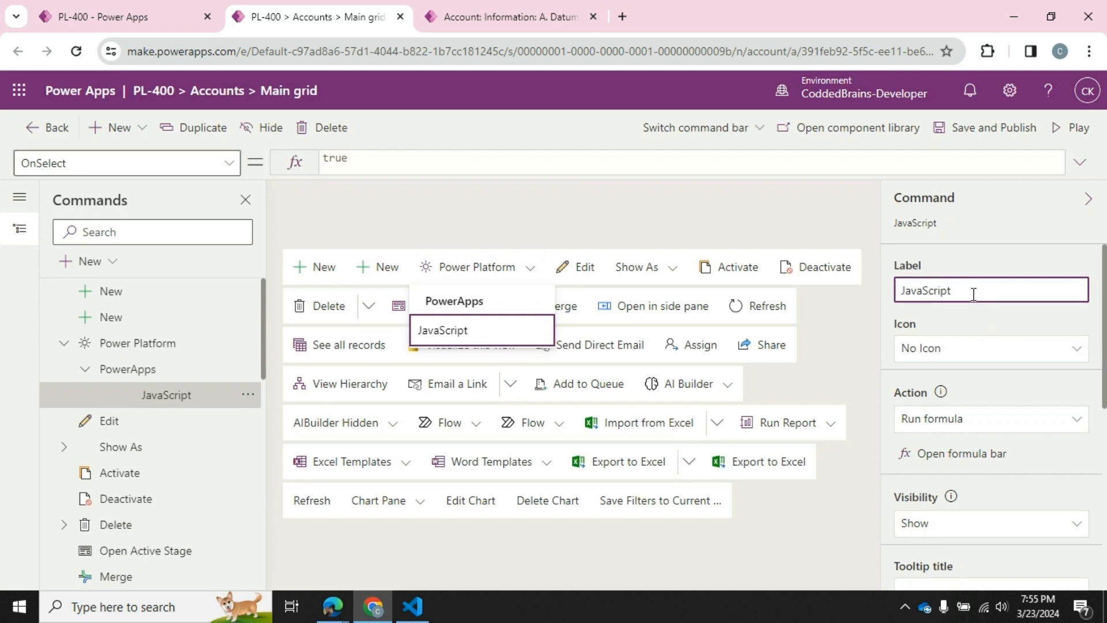
Step: Set the JavaScript command's action to Run JavaScript
click(1014, 351)
click(971, 460)
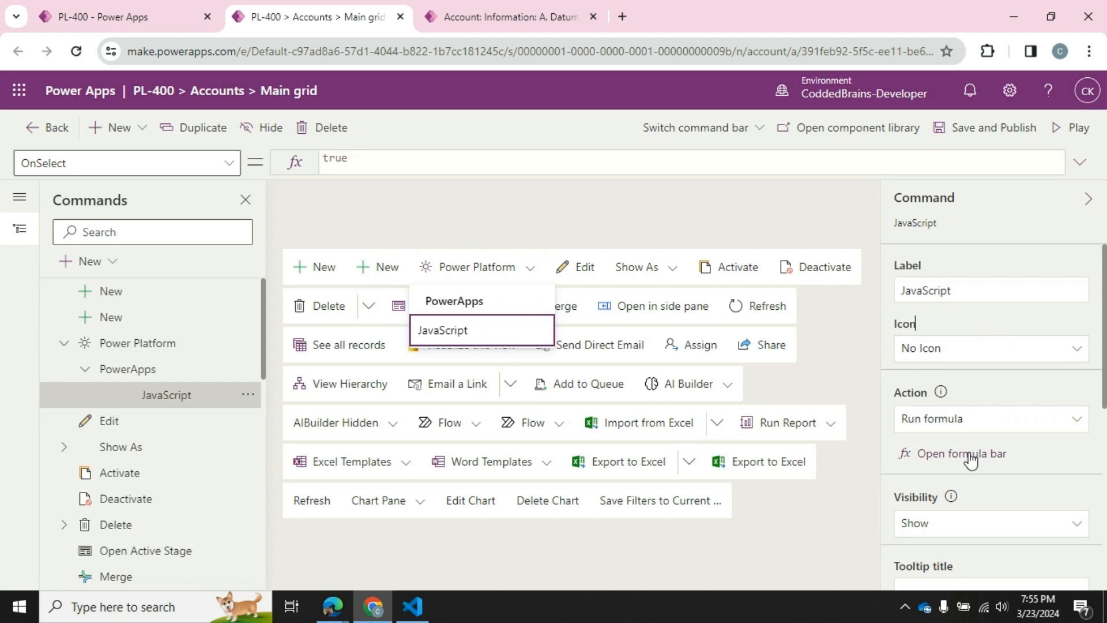
click(1046, 425)
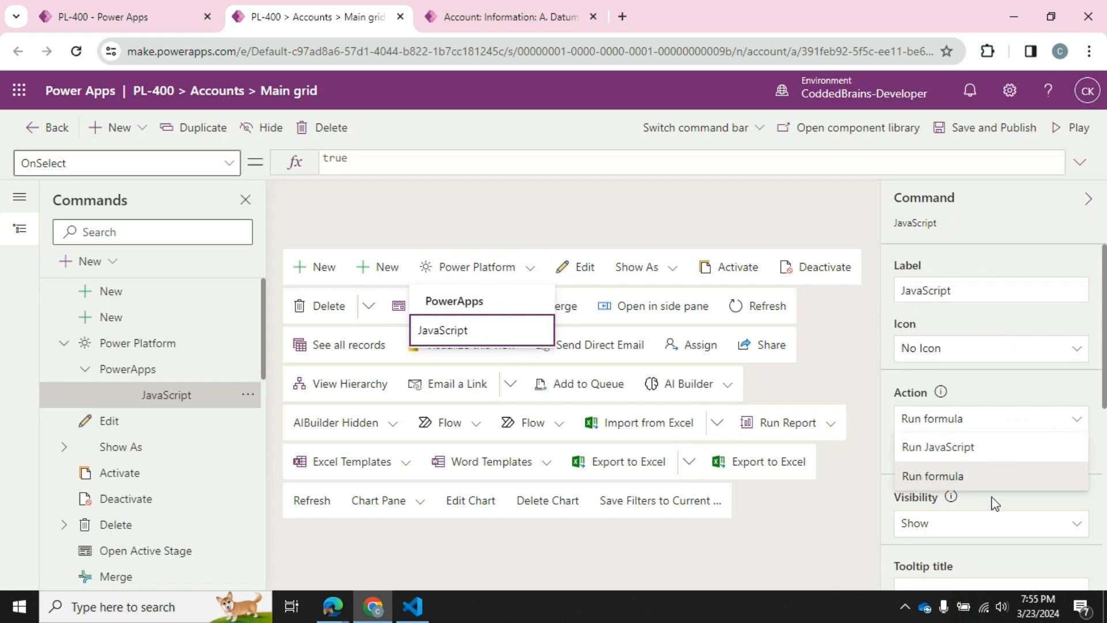
click(981, 456)
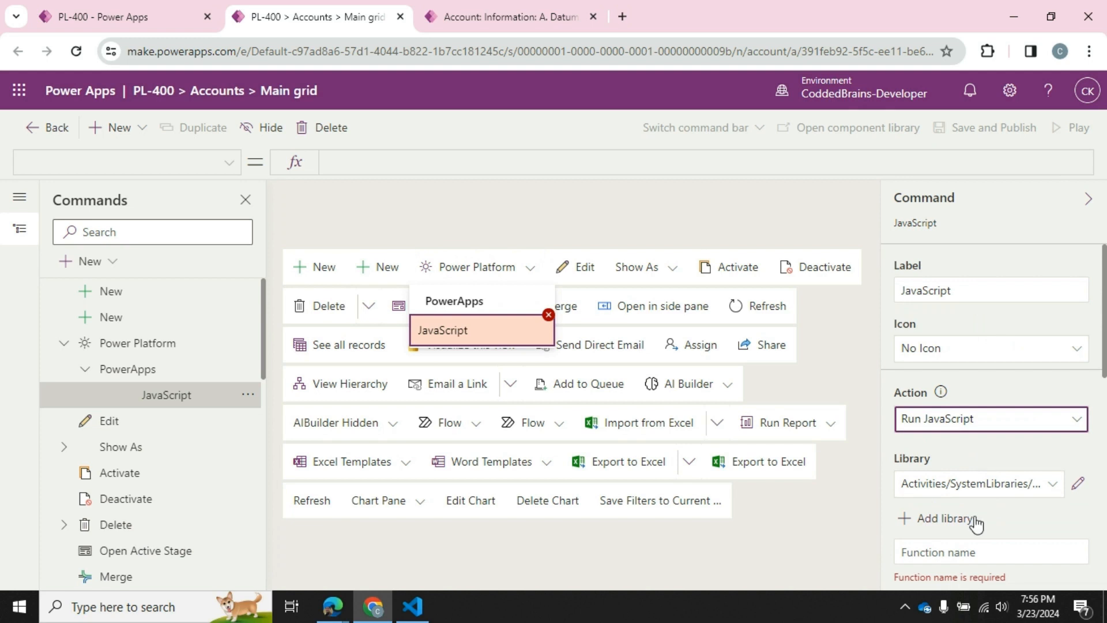
Step: Search the JavaScript libraries for "command" and add the cred8_CommandBar web resource as the command's library
scroll(976, 525, down, 2)
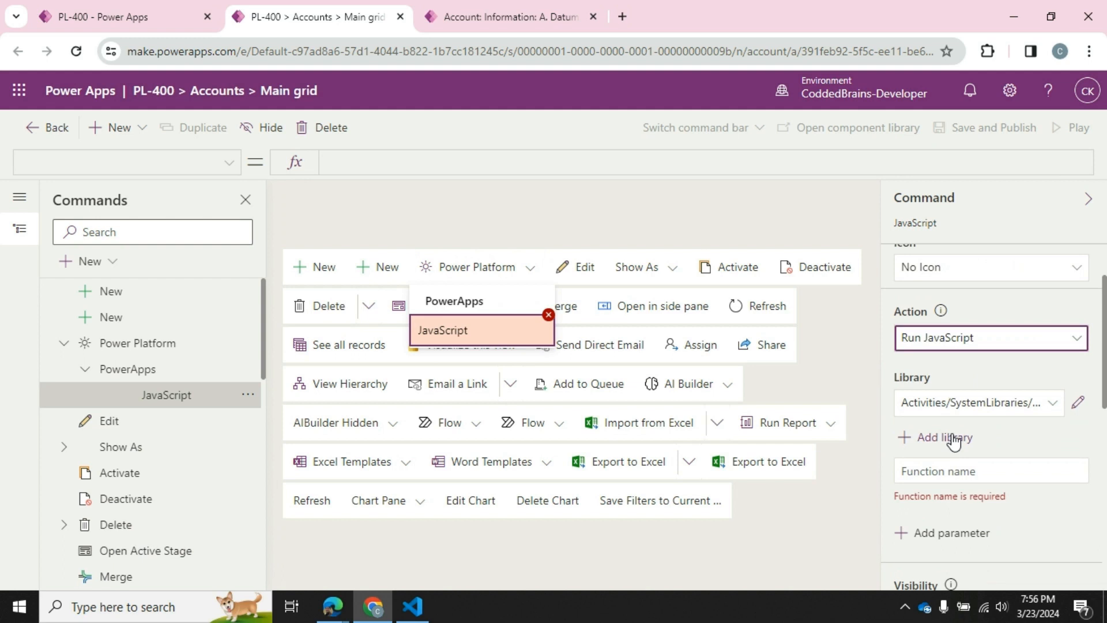
click(946, 437)
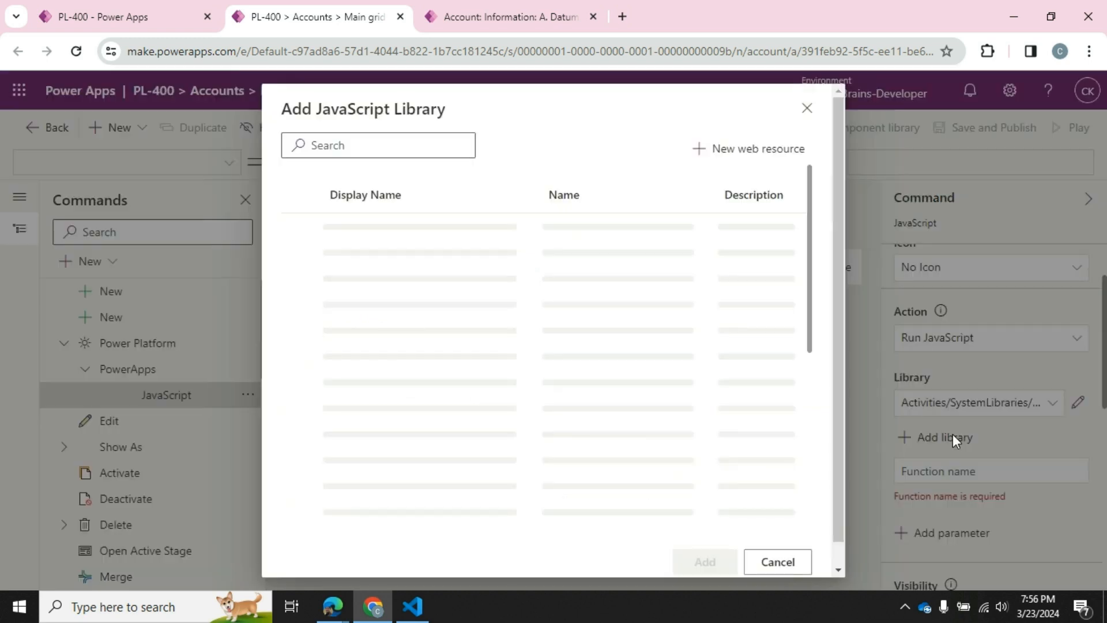
click(345, 147)
text(co)
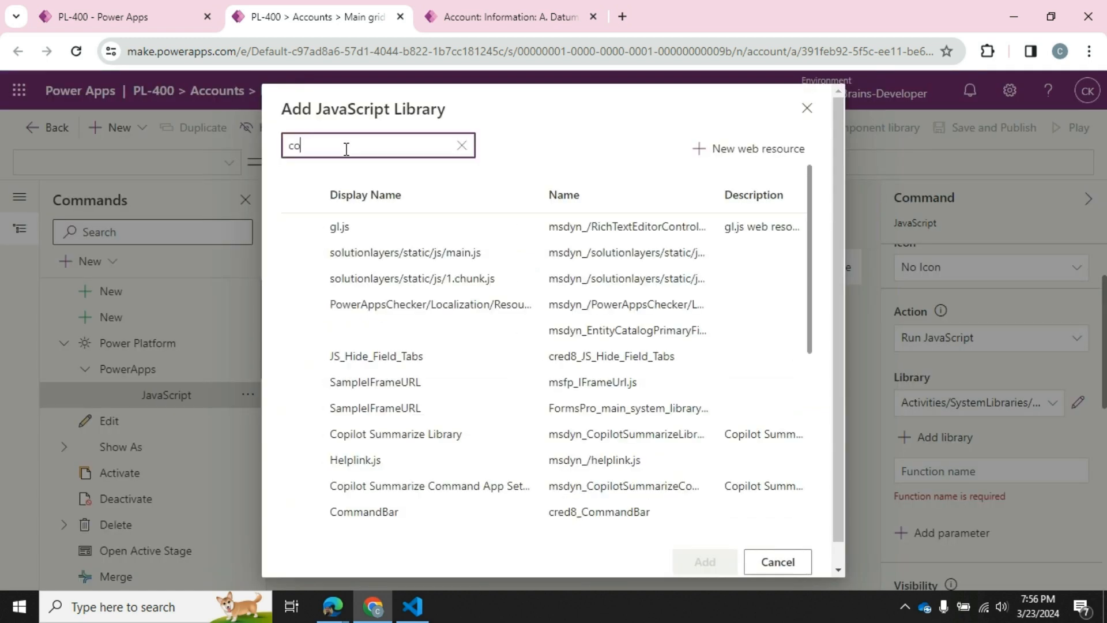
text(mmand)
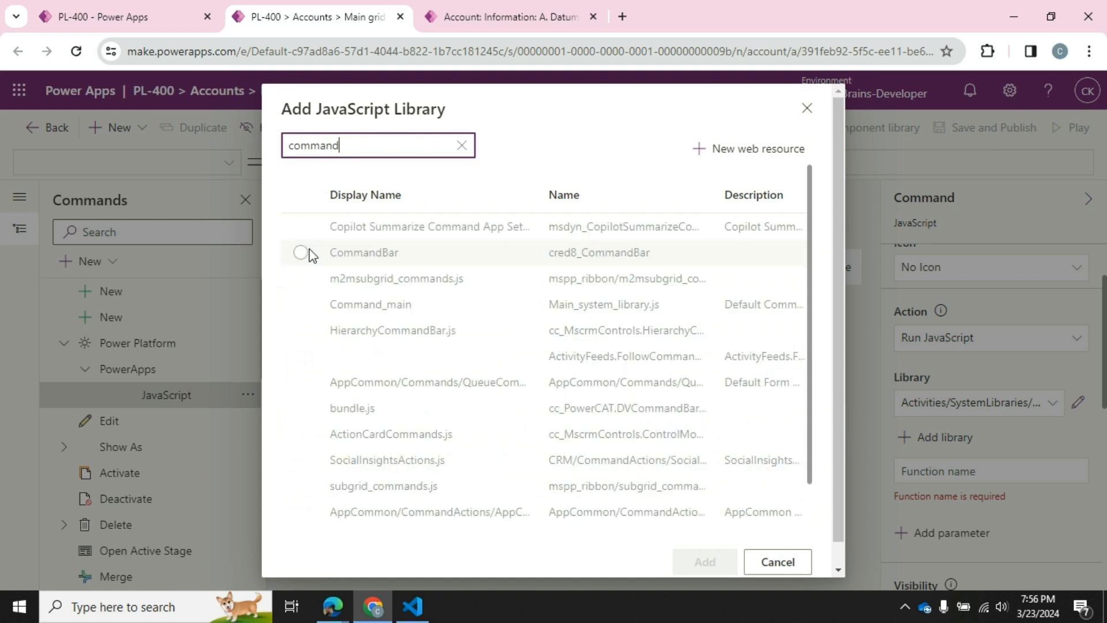
click(310, 250)
click(699, 561)
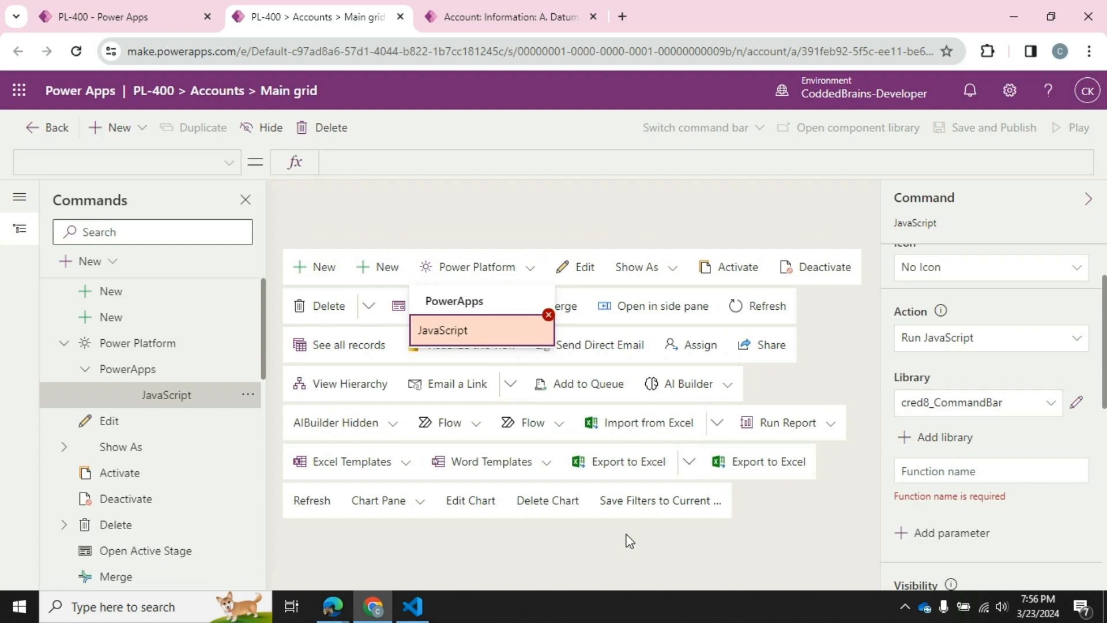
Step: Switch to Visual Studio Code and examine the showpopup function in Webresource.js
mouse_move(412, 606)
click(438, 536)
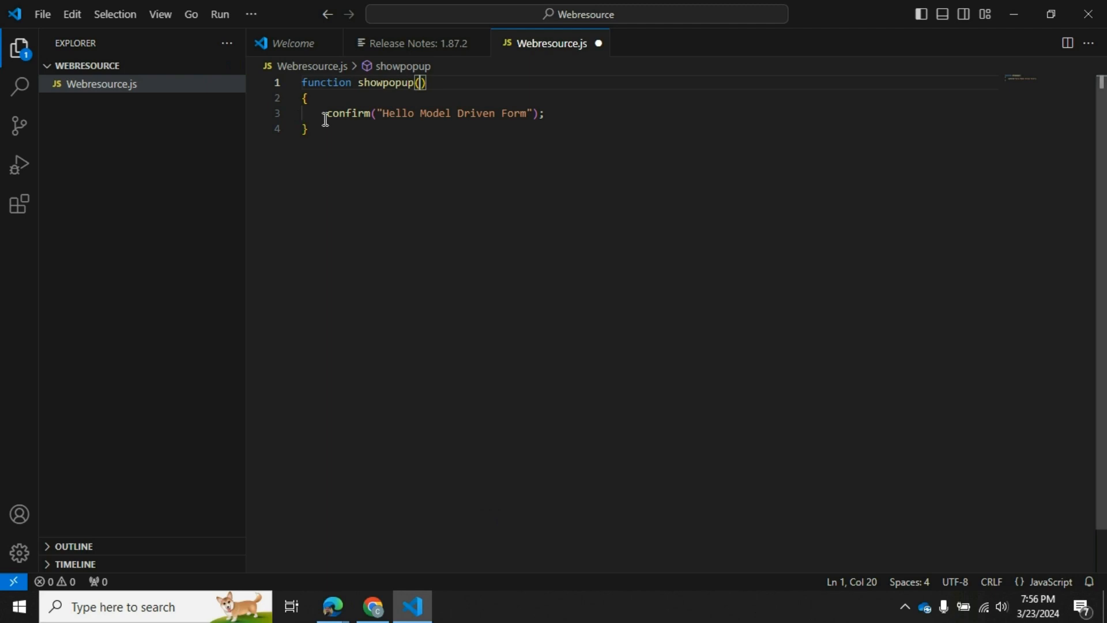
mouse_move(346, 114)
click(382, 136)
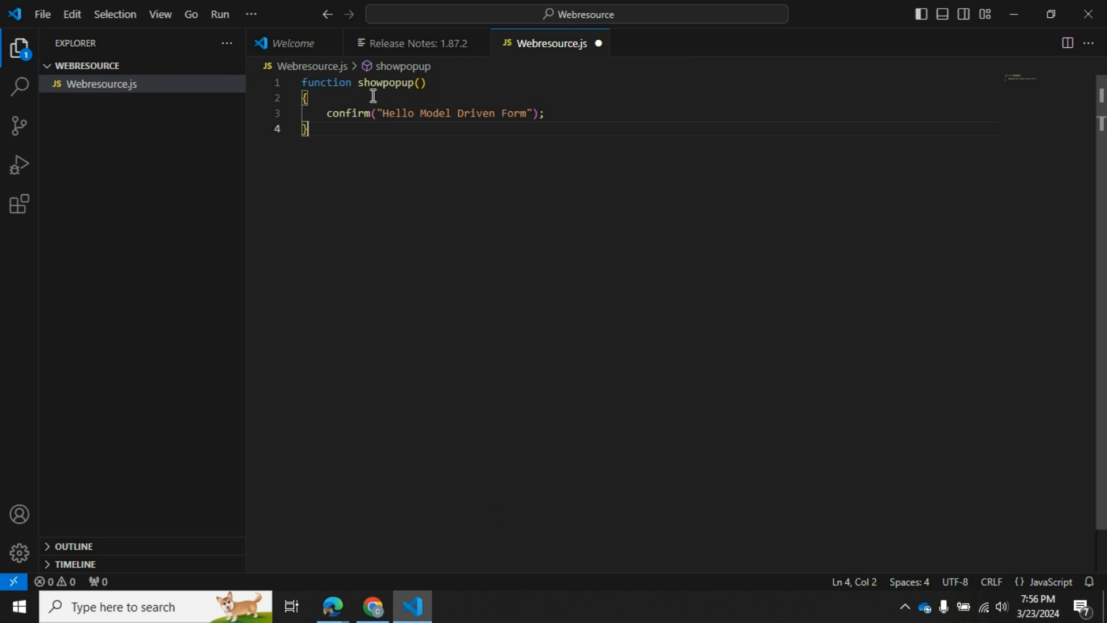
double_click(383, 84)
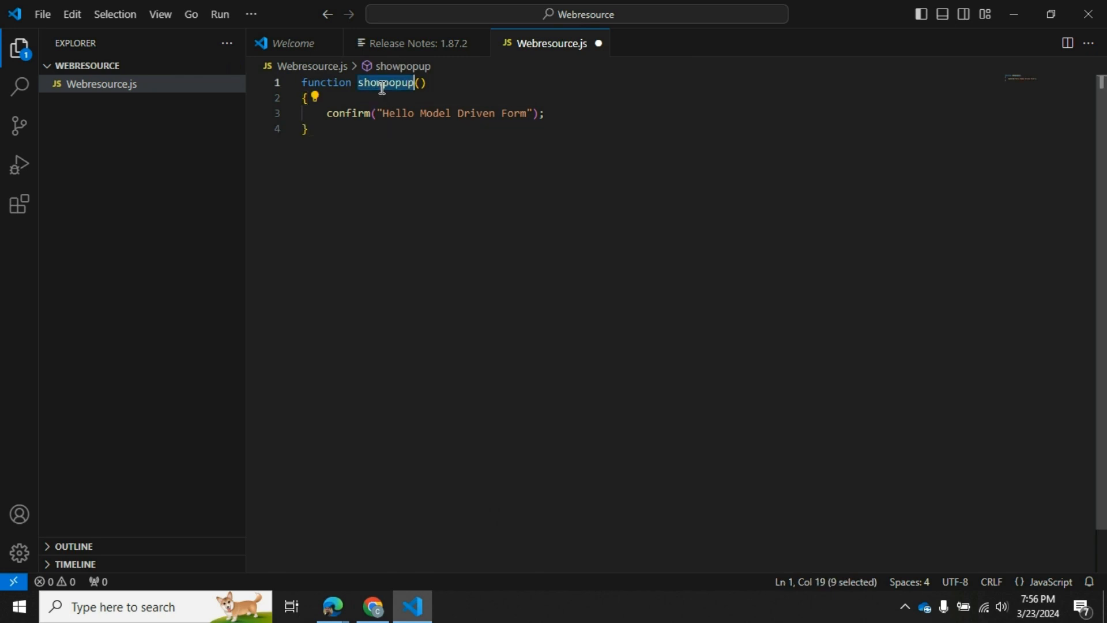
click(1015, 19)
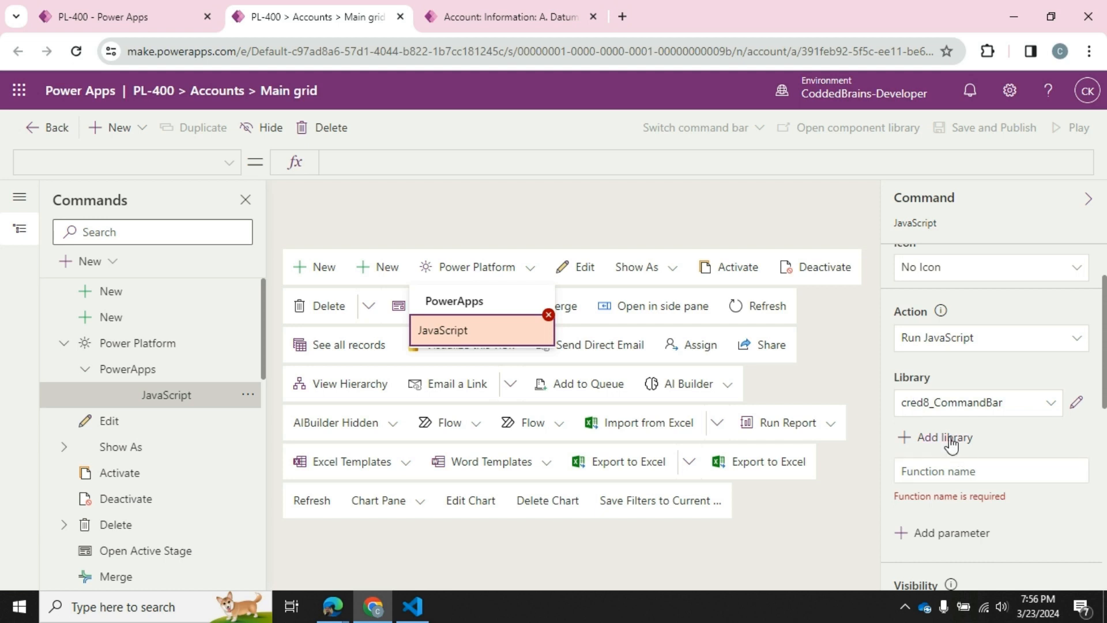
Step: Copy the function name showpopup from Webresource.js in Visual Studio Code and set it as the JavaScript command's function name in Power Apps
click(957, 475)
key(alt+Tab)
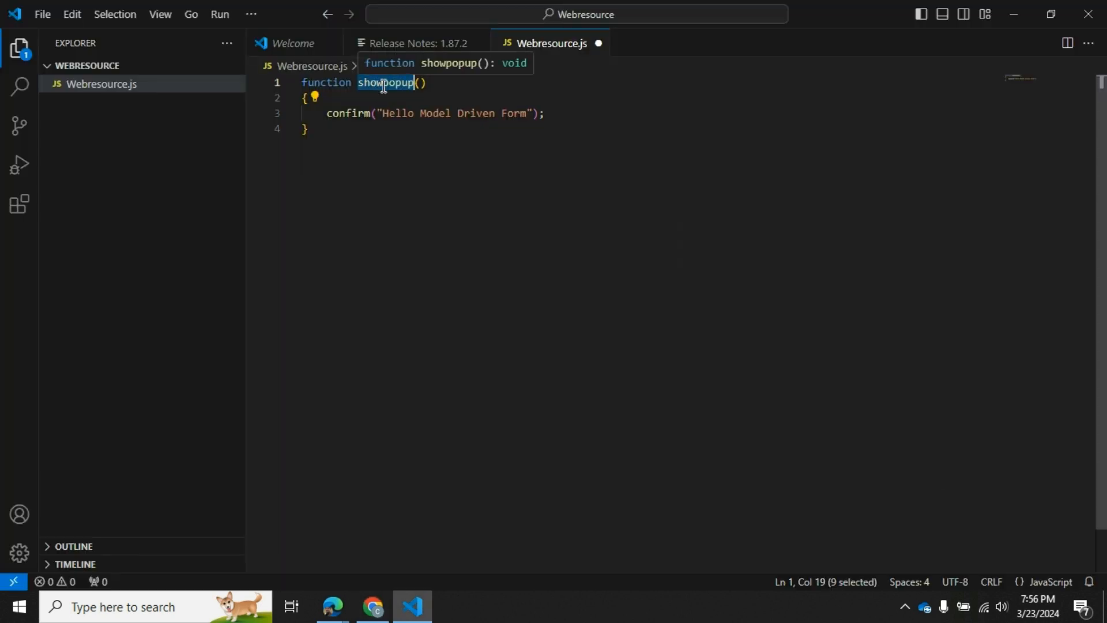
key(ctrl+c)
key(alt+Tab)
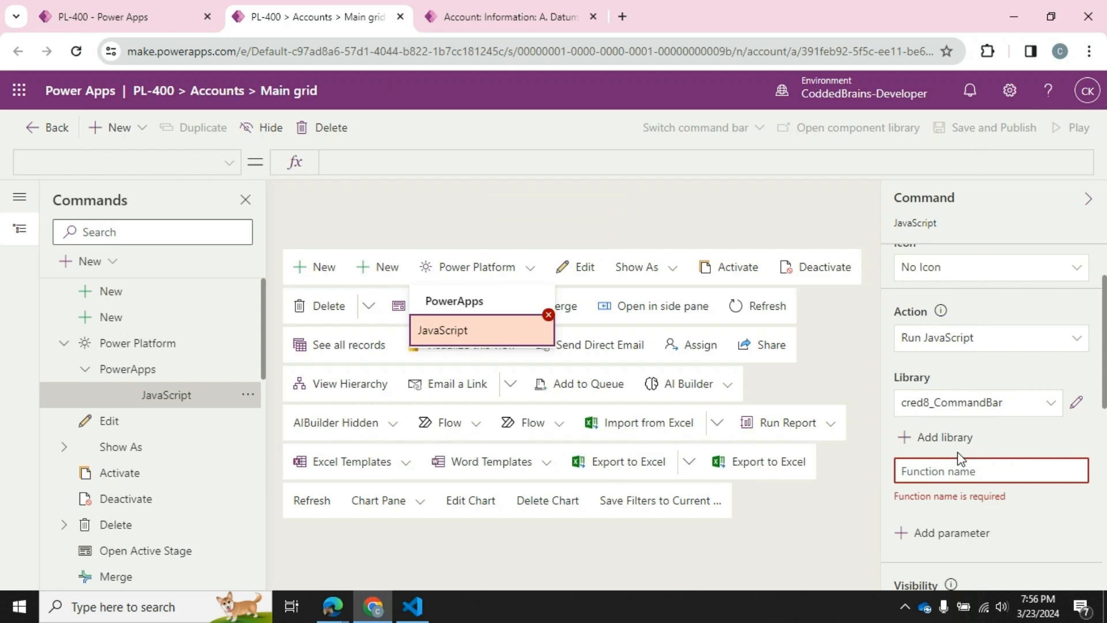
click(959, 464)
key(ctrl+v)
click(965, 499)
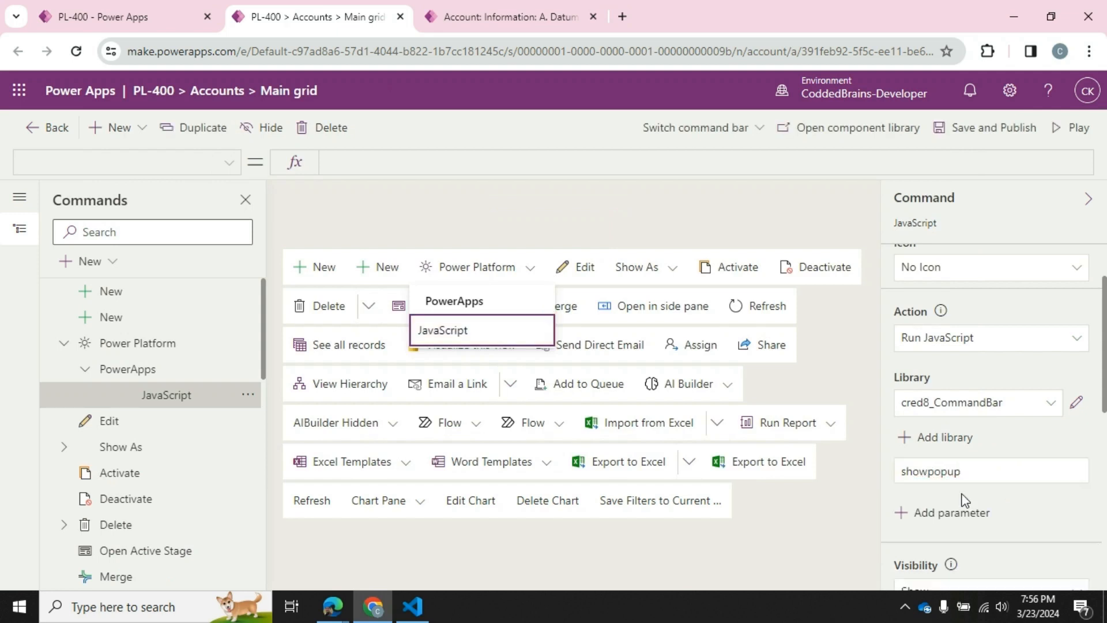
Step: Review the JavaScript command's remaining properties and save and publish the Accounts main grid command bar
scroll(980, 496, down, 3)
scroll(1016, 485, down, 4)
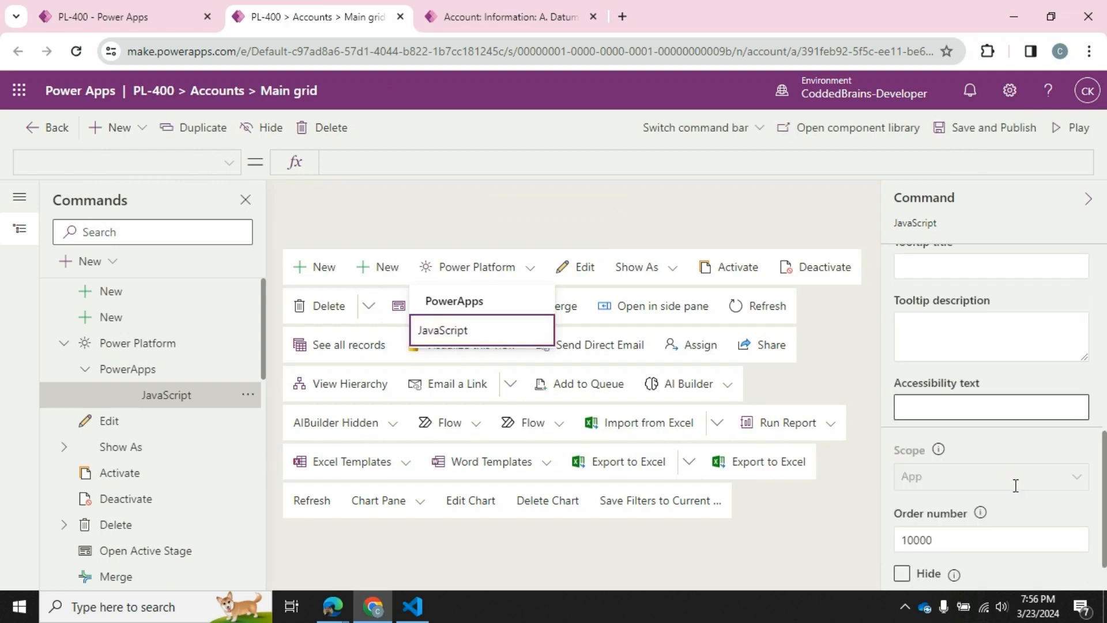
click(959, 130)
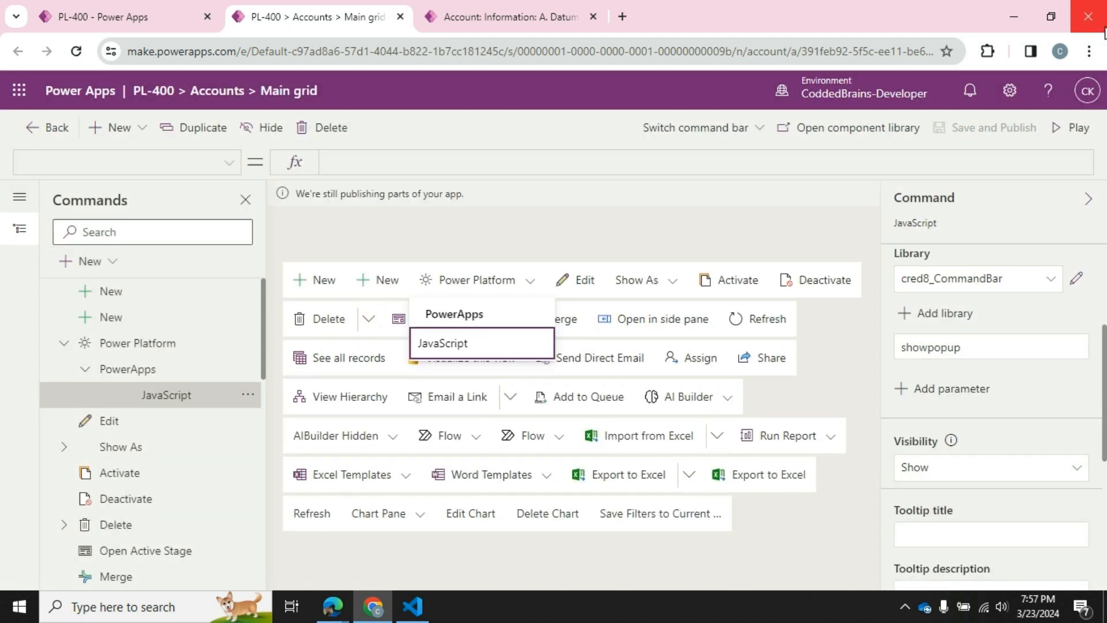
Step: Play the PL-400 app and reload its Accounts page to load the published command bar
click(1071, 126)
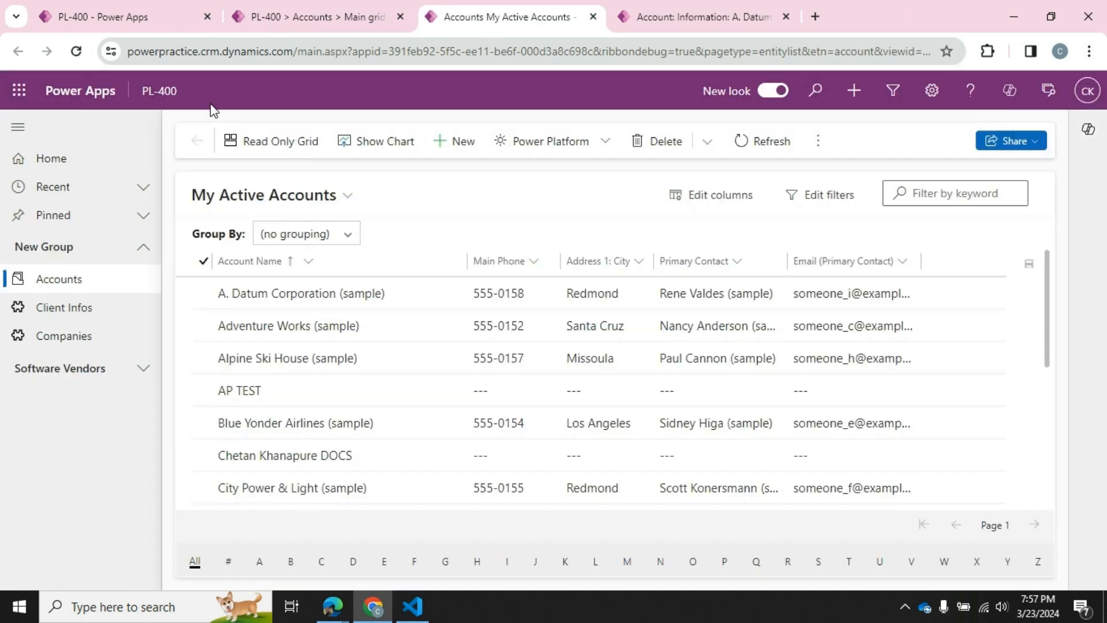
click(77, 52)
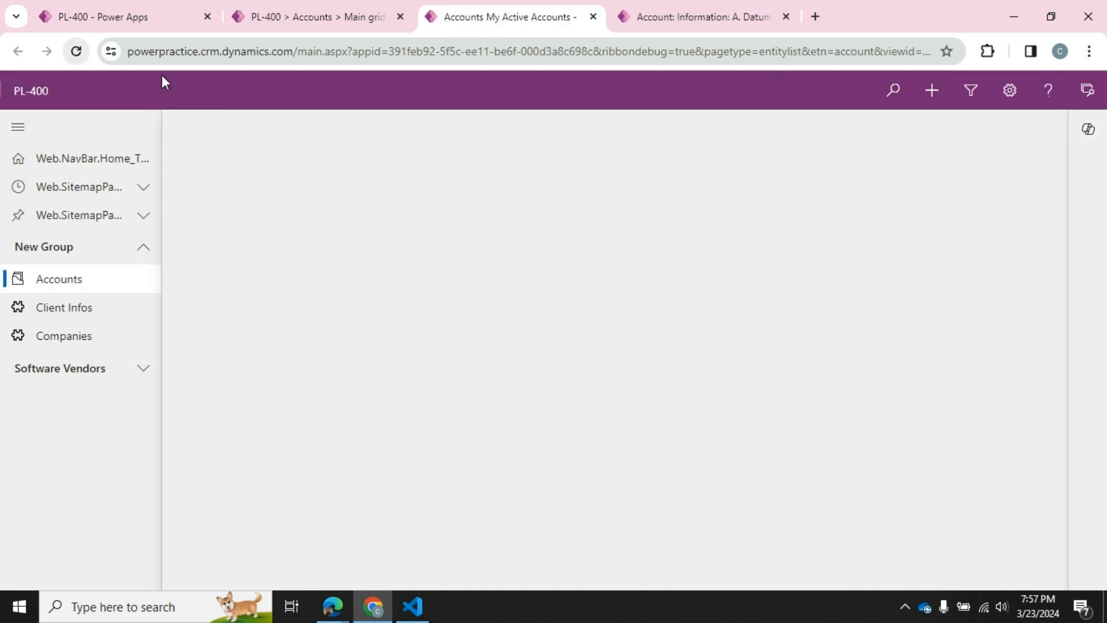
click(199, 54)
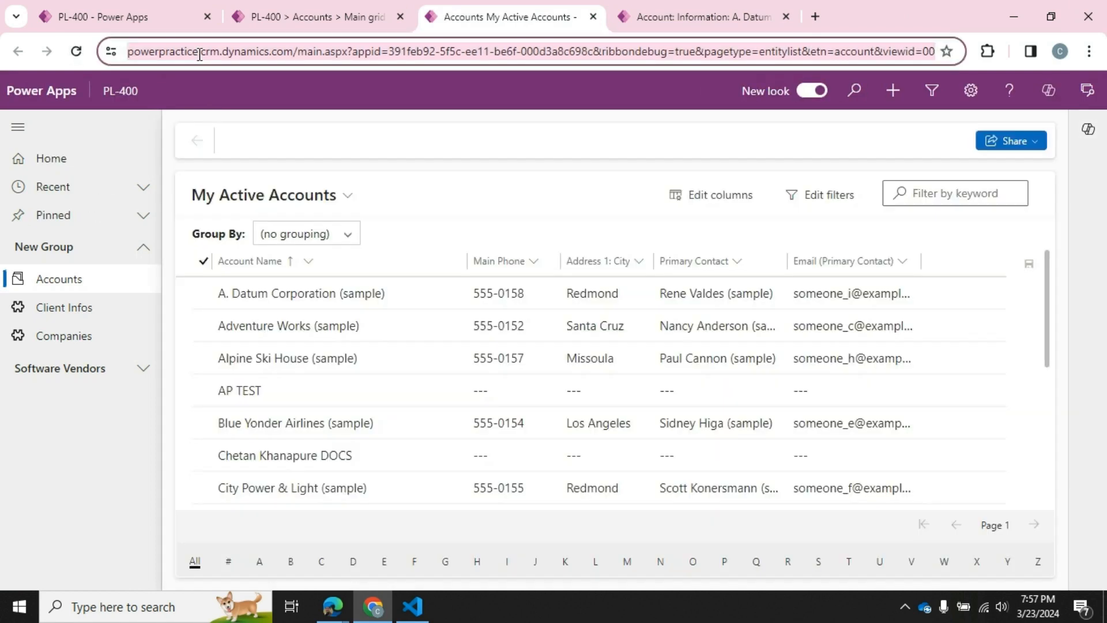
key(Return)
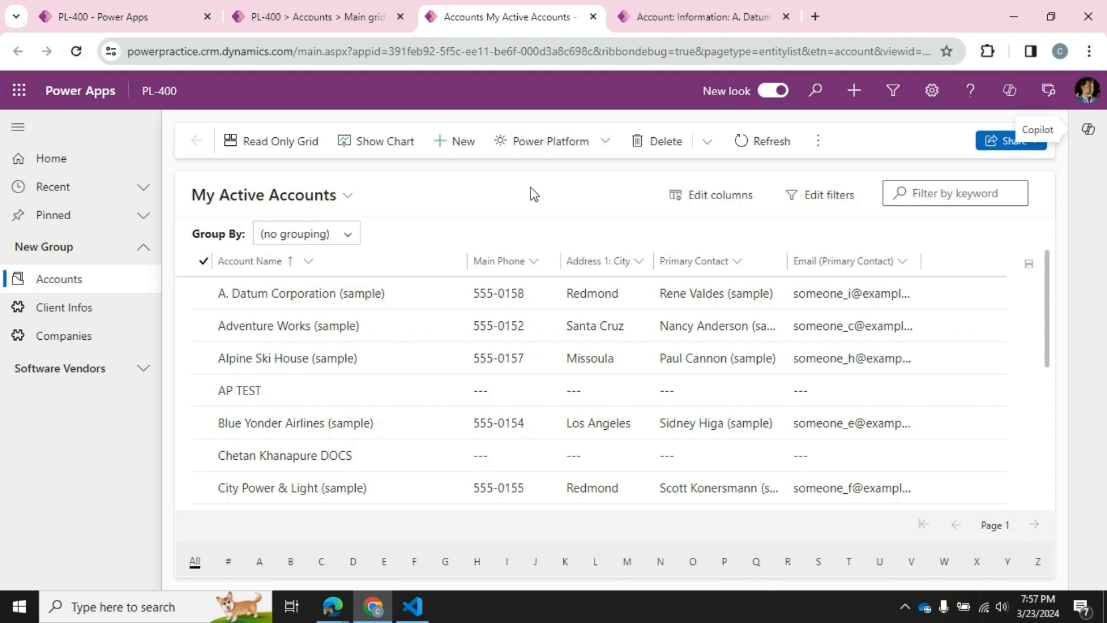
Step: Test the JavaScript command from the Power Platform dropdown on the Accounts page and dismiss its popup
click(606, 143)
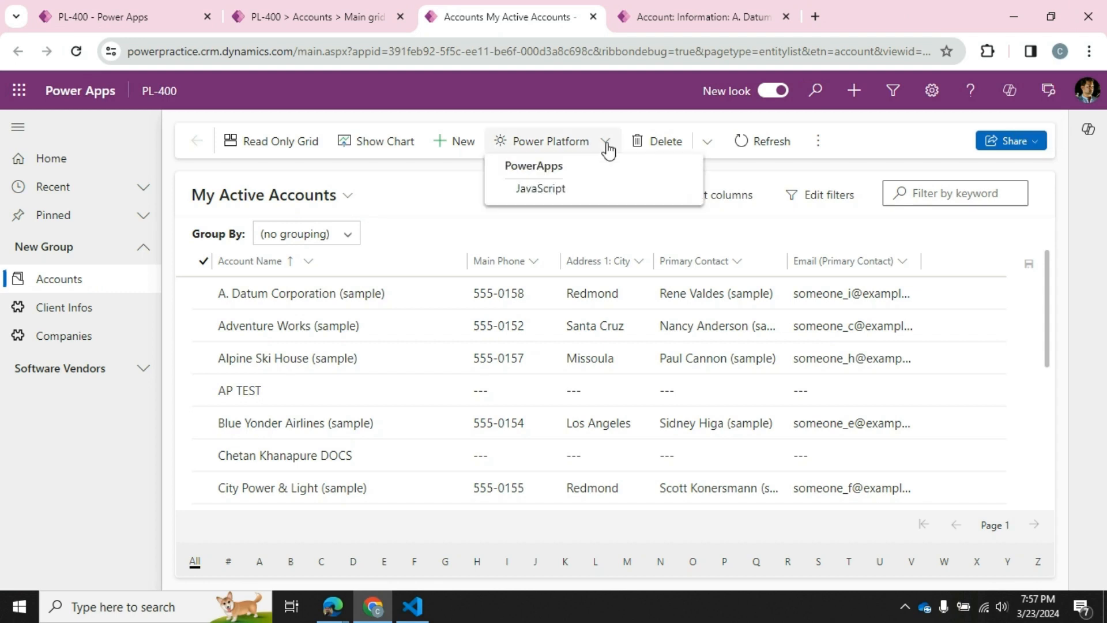
click(545, 196)
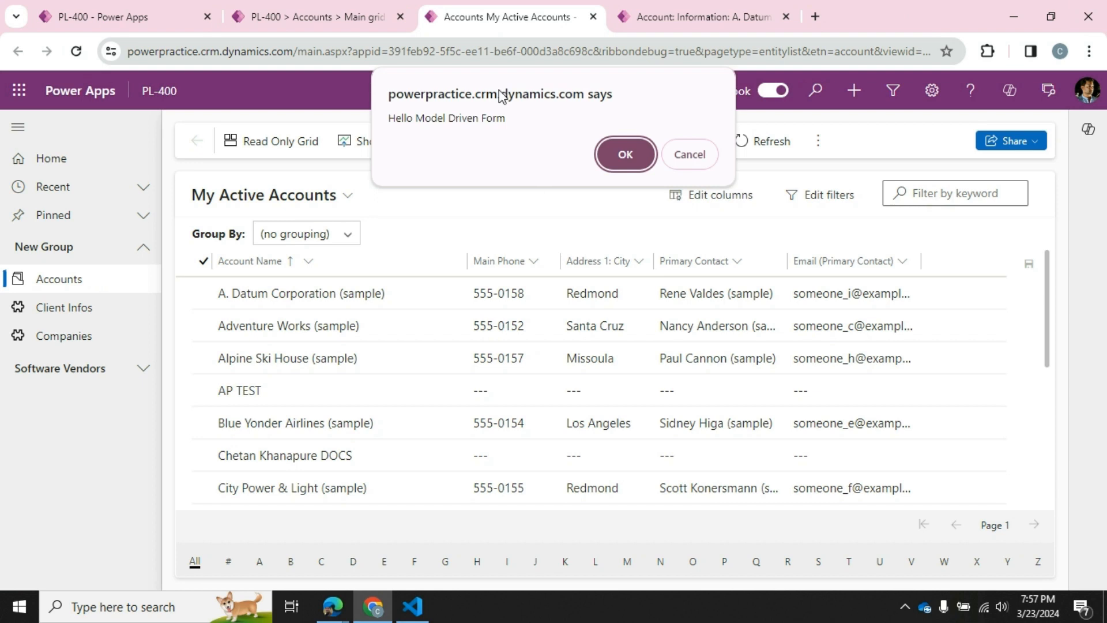
click(653, 167)
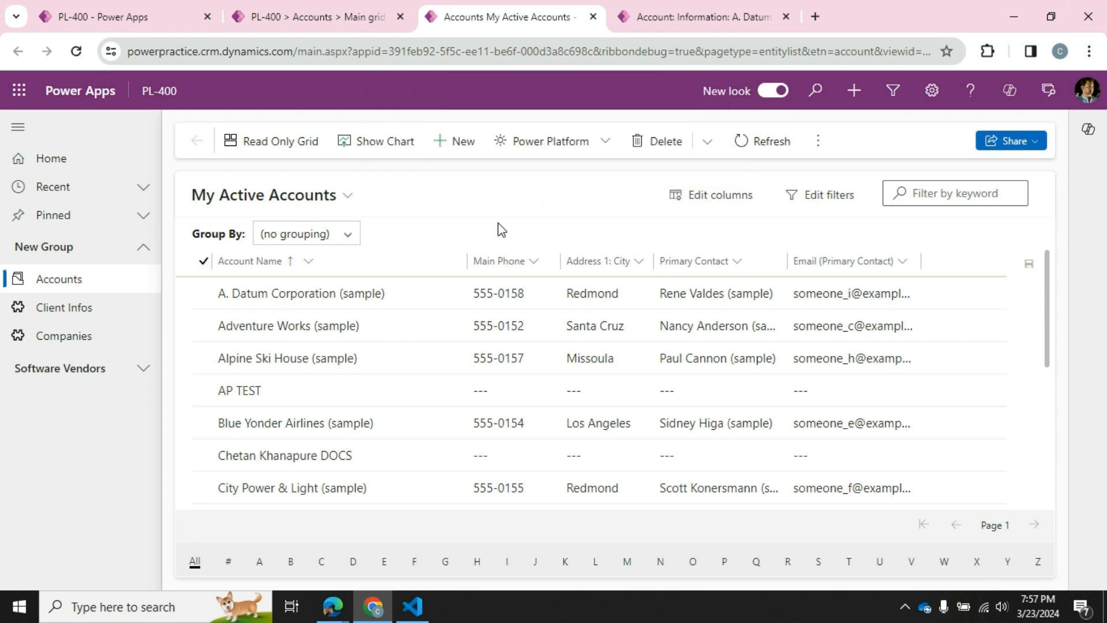
Step: Return to the Accounts main grid command bar editor and add a command labelled Power FX to the PowerApps group
click(324, 23)
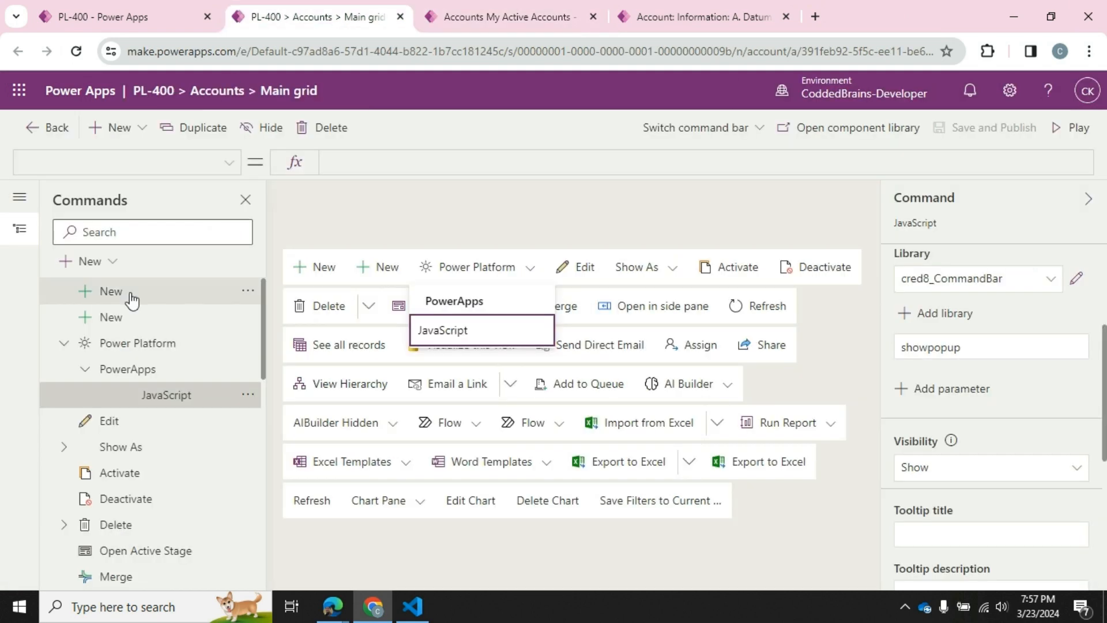
click(115, 263)
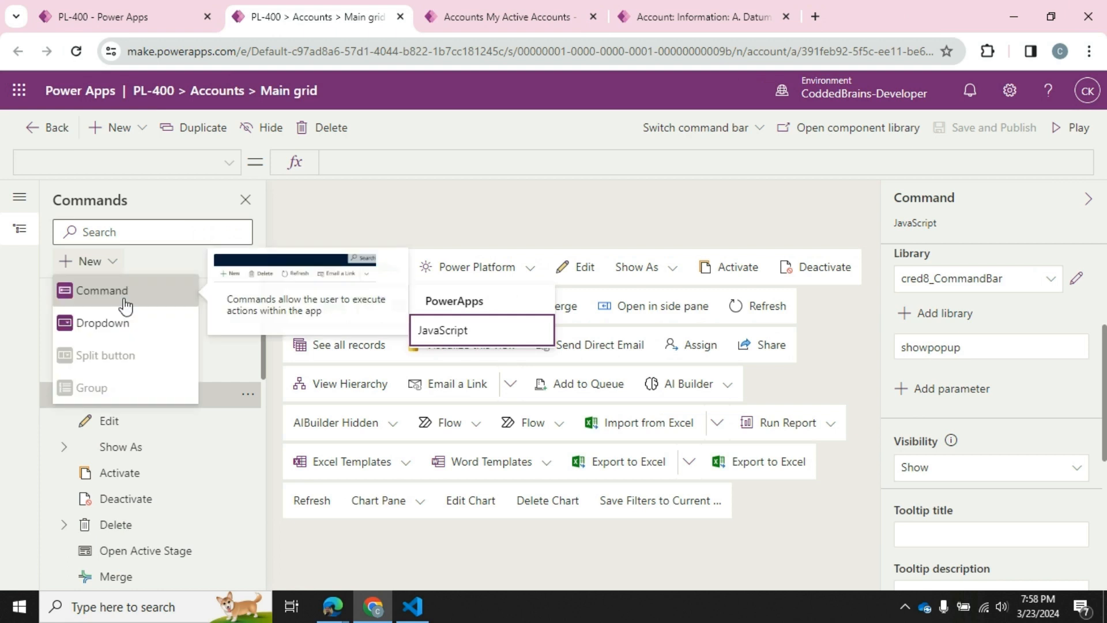
click(126, 306)
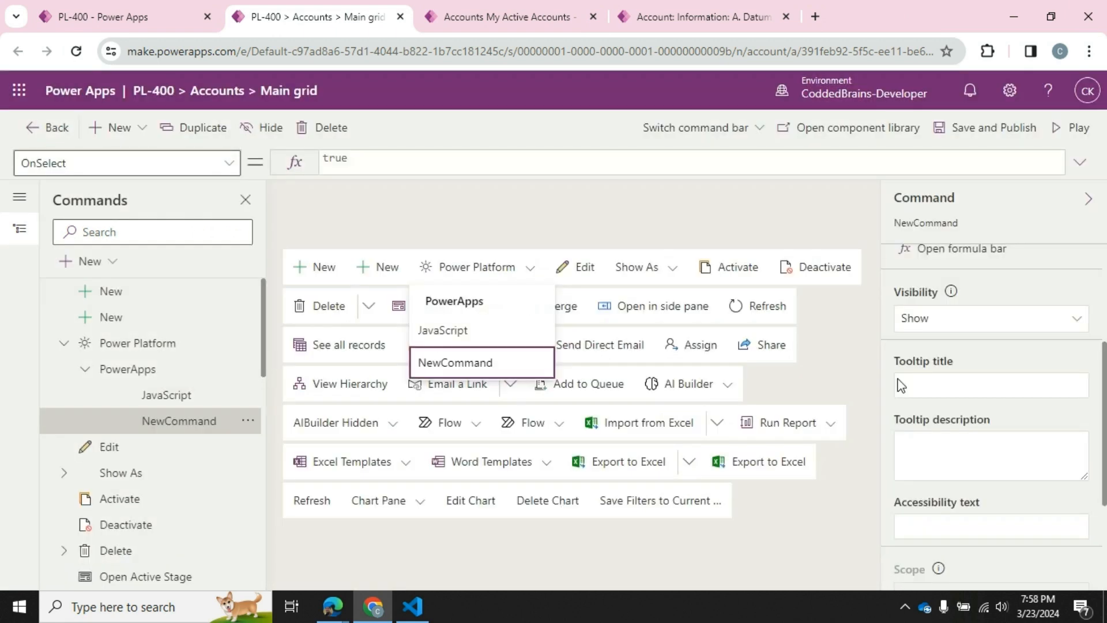
scroll(987, 369, up, 4)
double_click(992, 301)
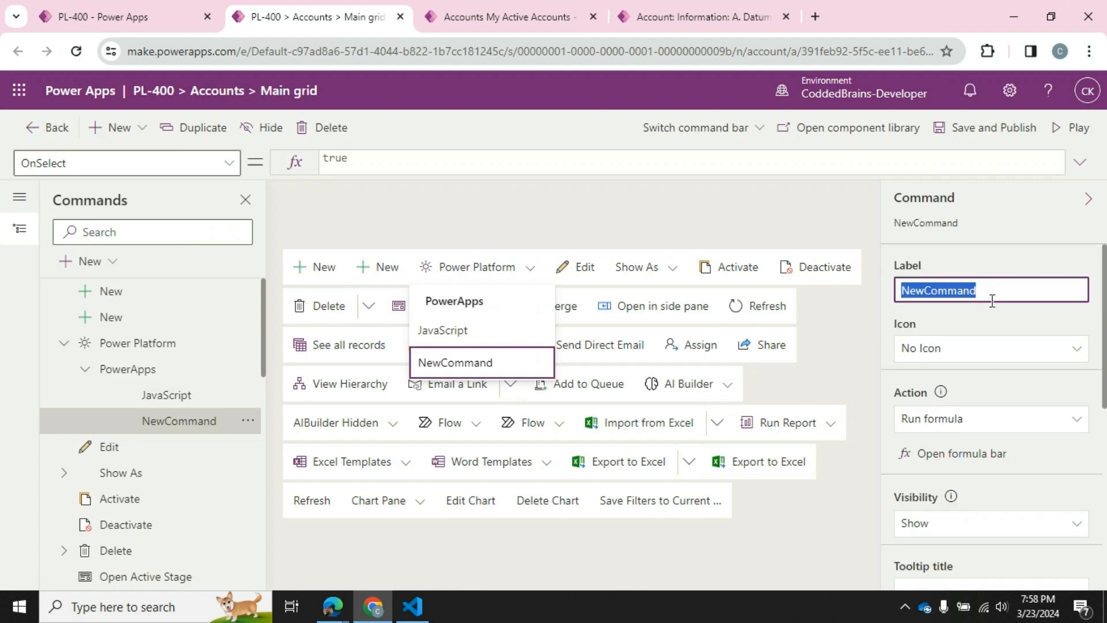
text(Power )
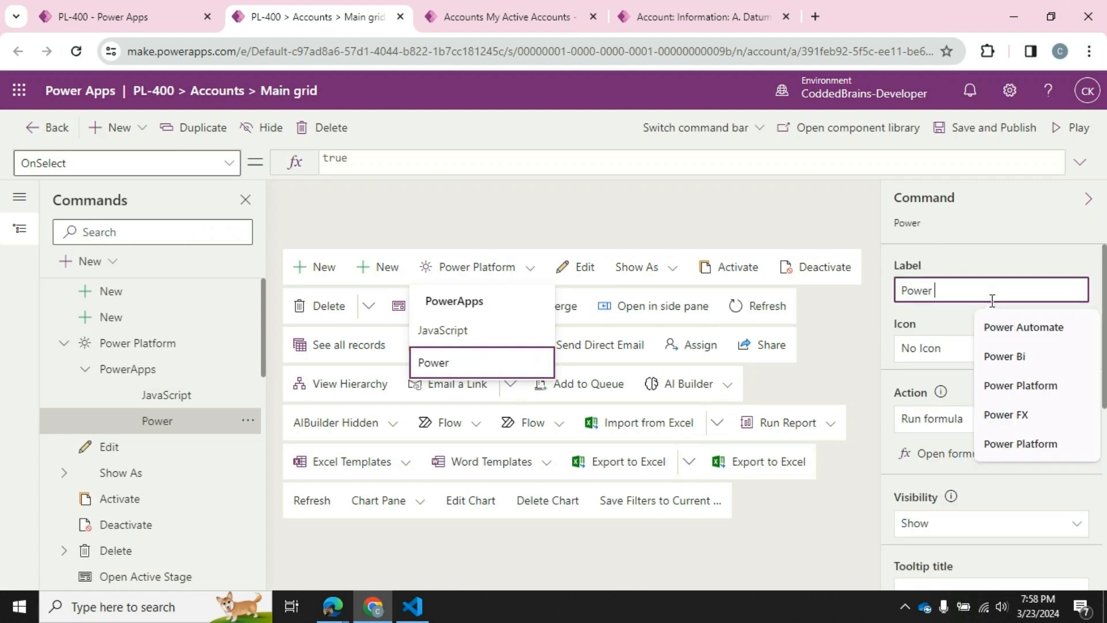
text(FX)
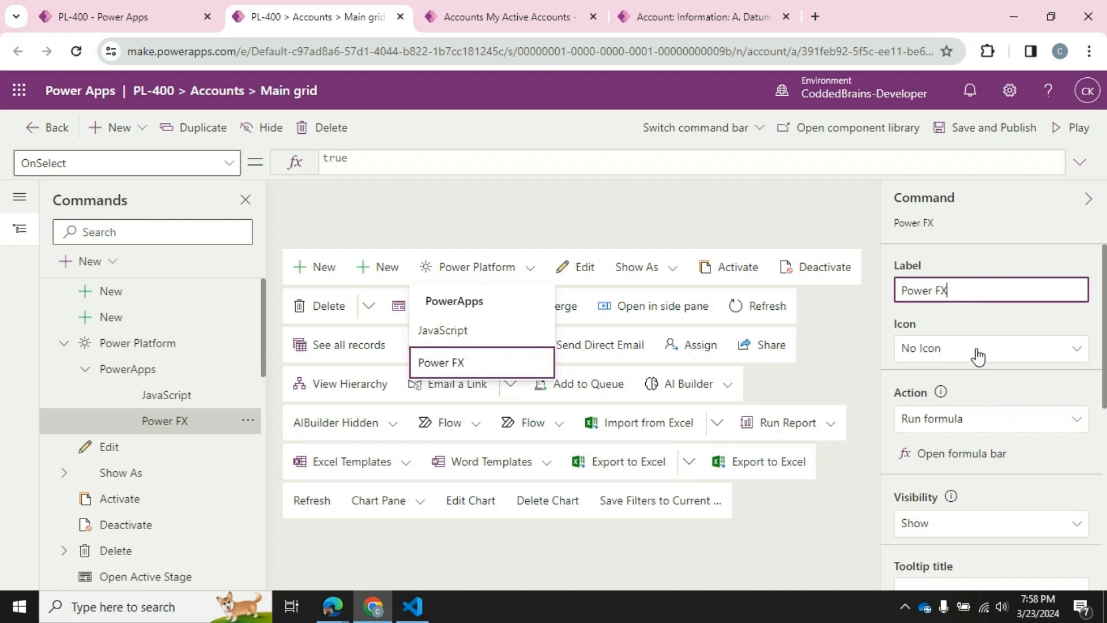
click(1021, 422)
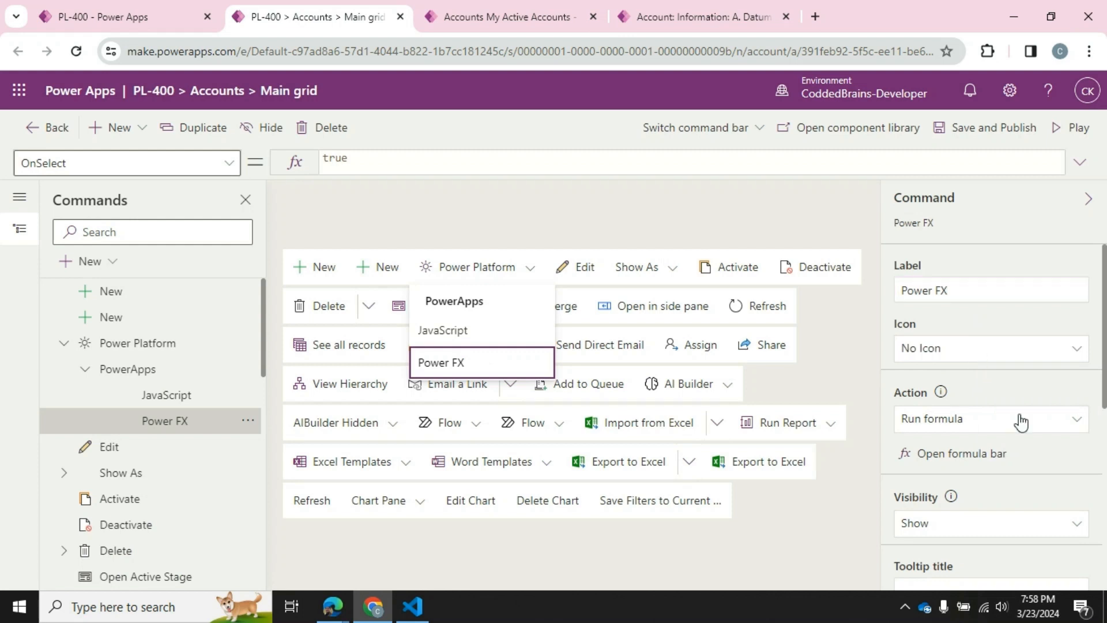
Step: Set the Power FX command's action to Run formula, open its formula for editing and check the available formula properties
click(976, 427)
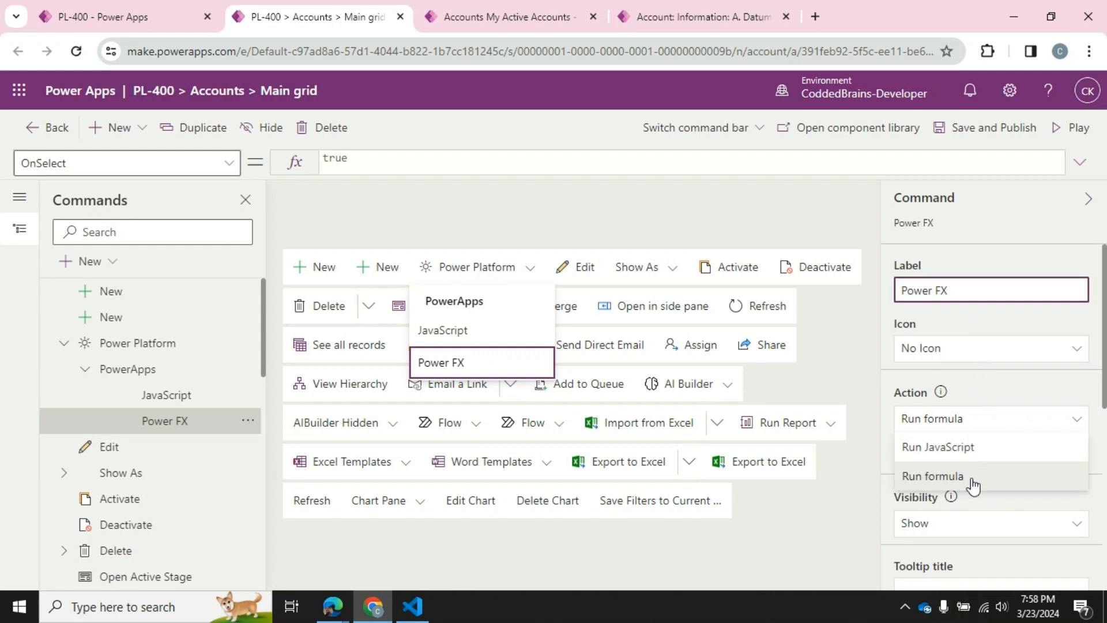
click(973, 479)
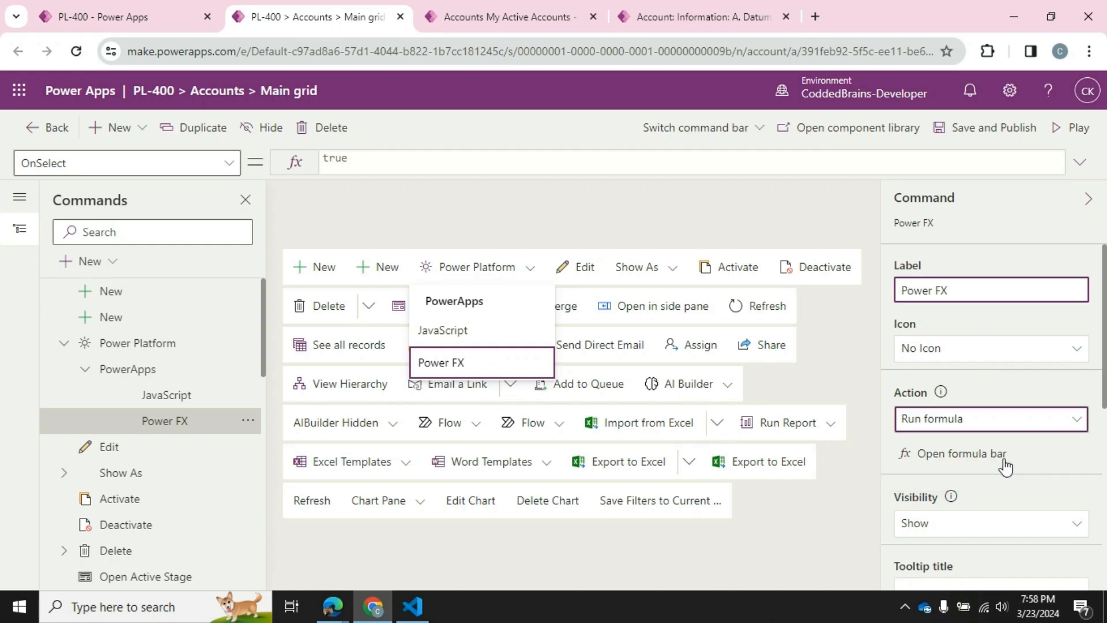
click(924, 461)
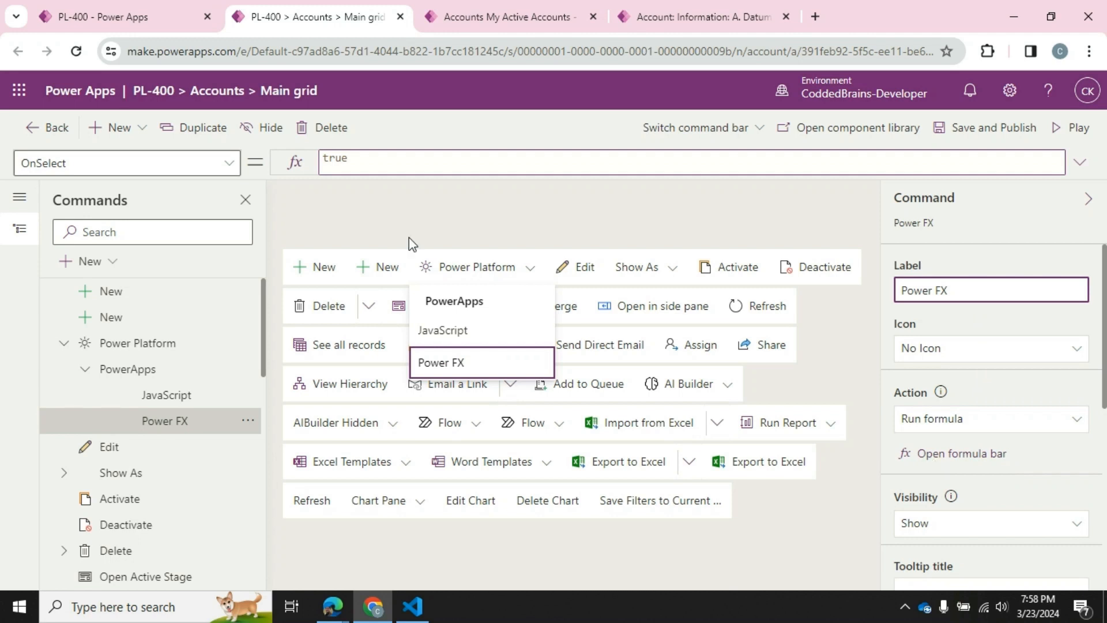
click(229, 167)
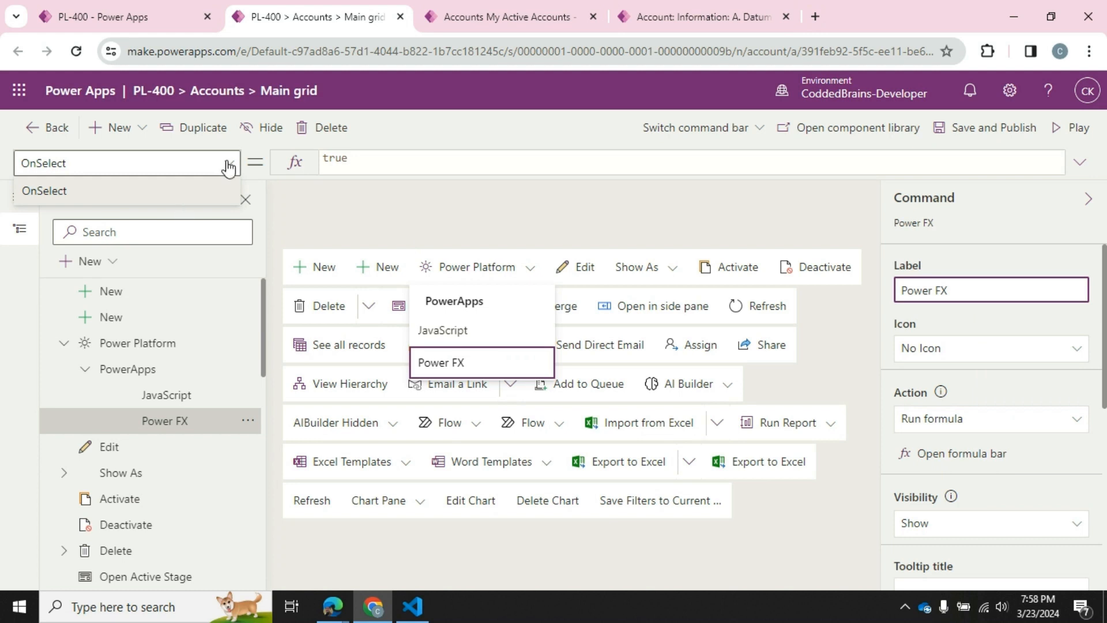
click(229, 168)
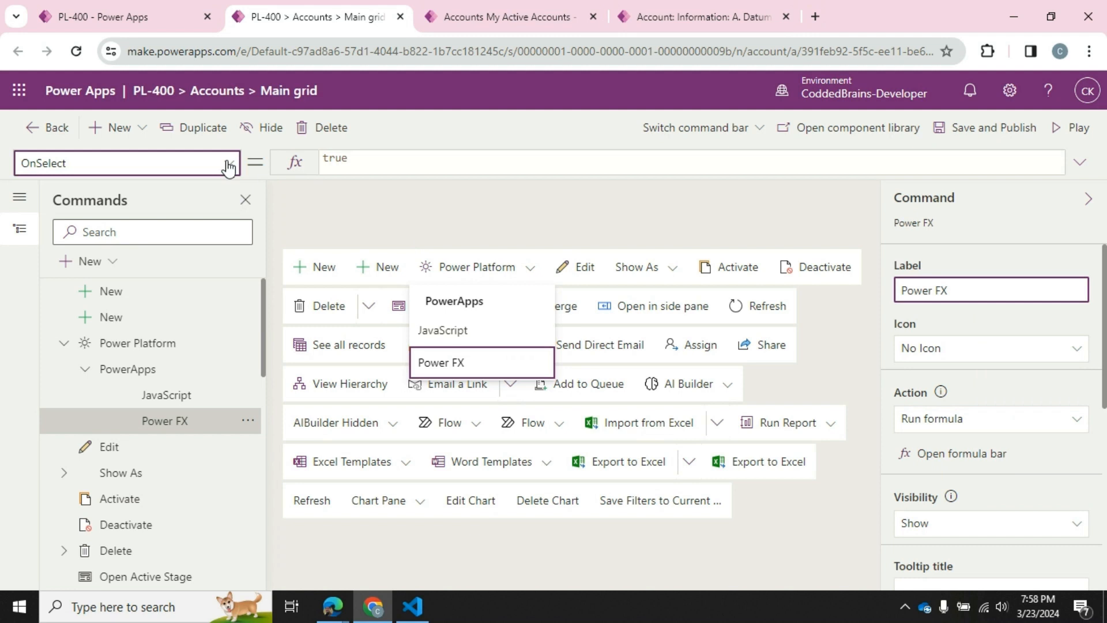
Step: Replace the Power FX command's OnSelect formula with Confirm("I am in Formula FX");
click(374, 164)
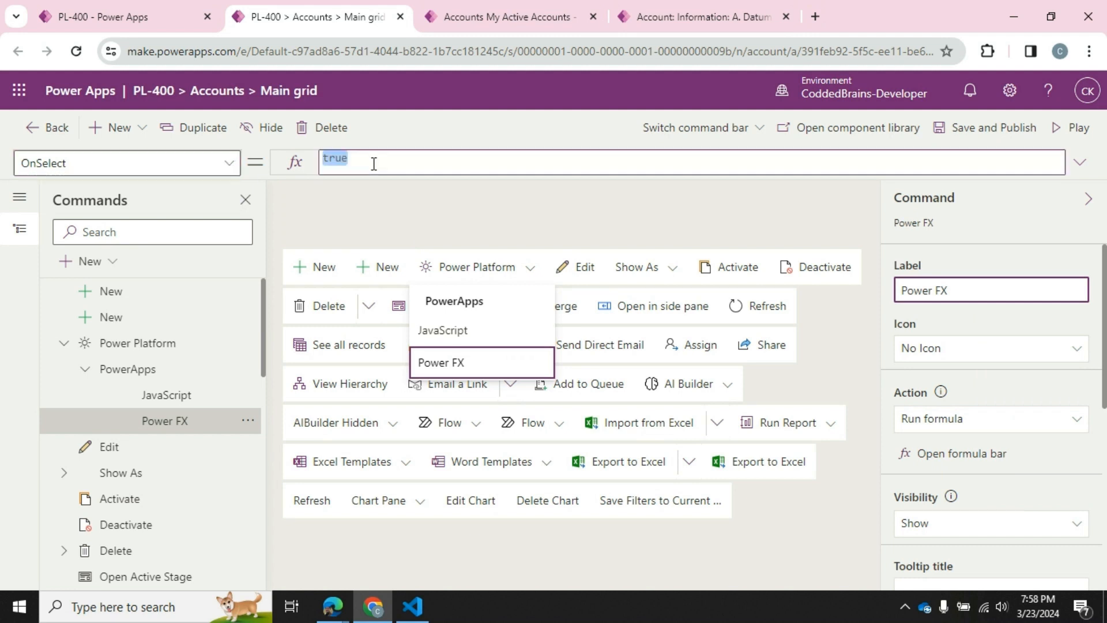
key(BackSpace)
text(confirm)
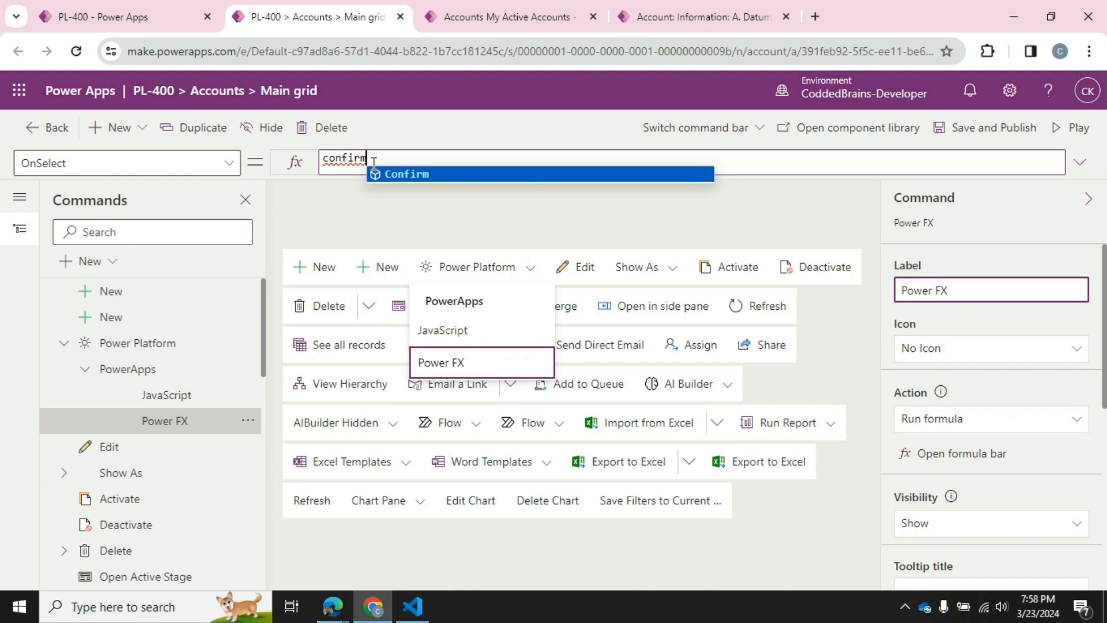
key(Tab)
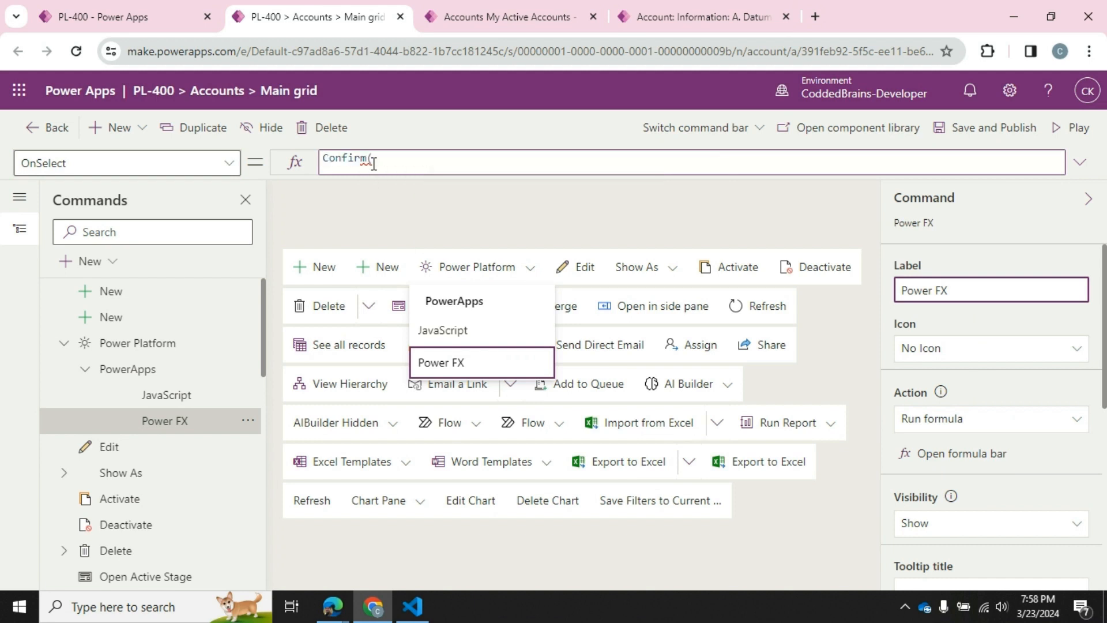
text("I am in fo)
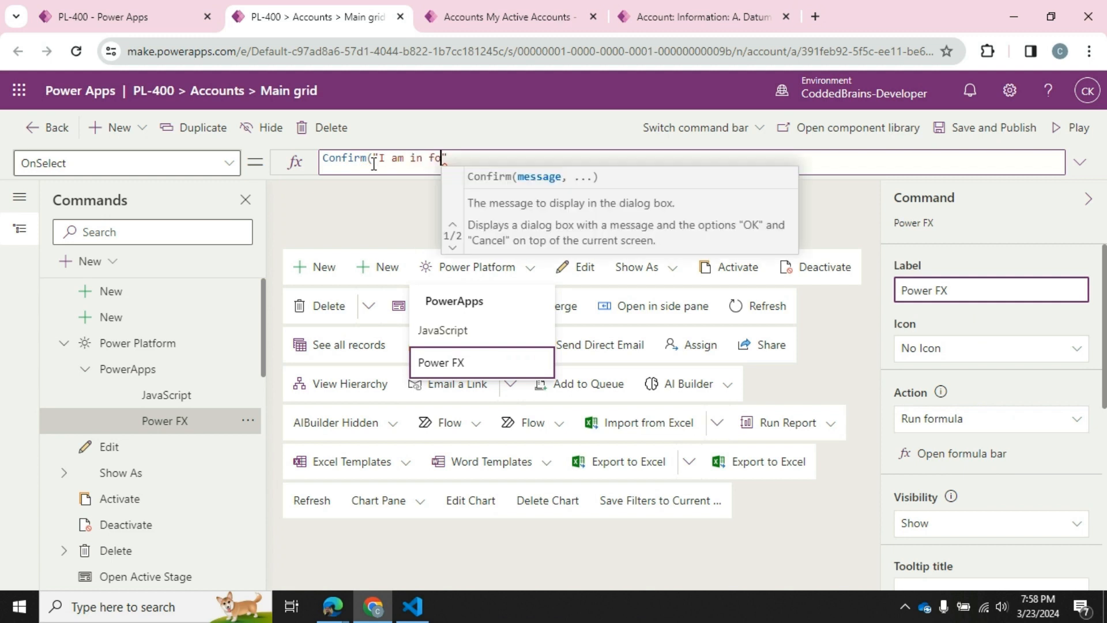
text(rmula FX)
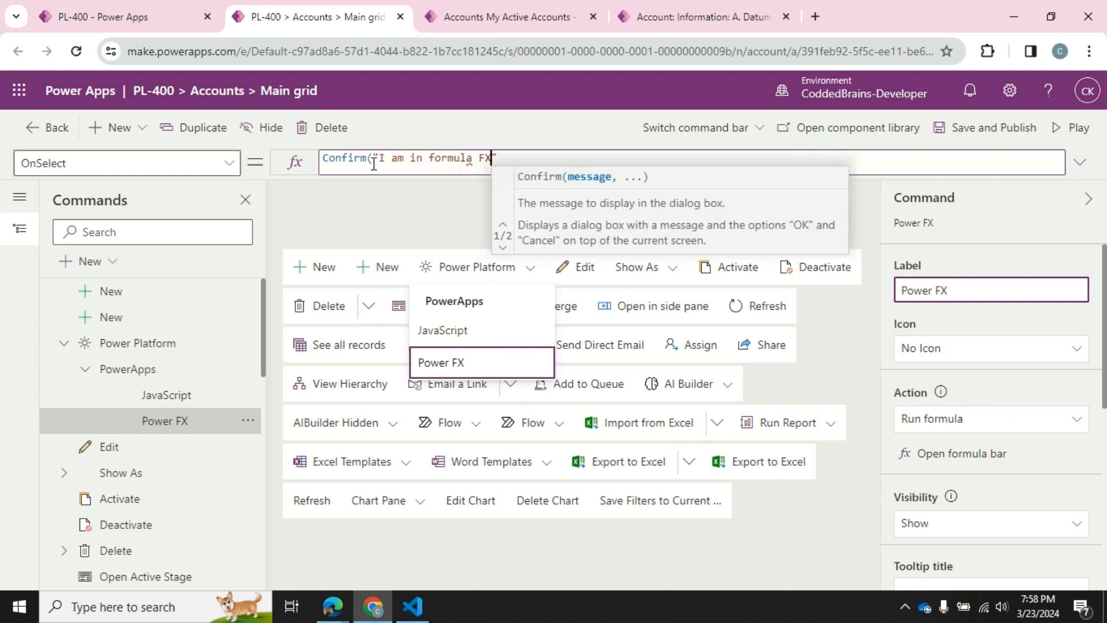
key(ctrl+Left)
key(ctrl+Left)
key(Delete)
text(F)
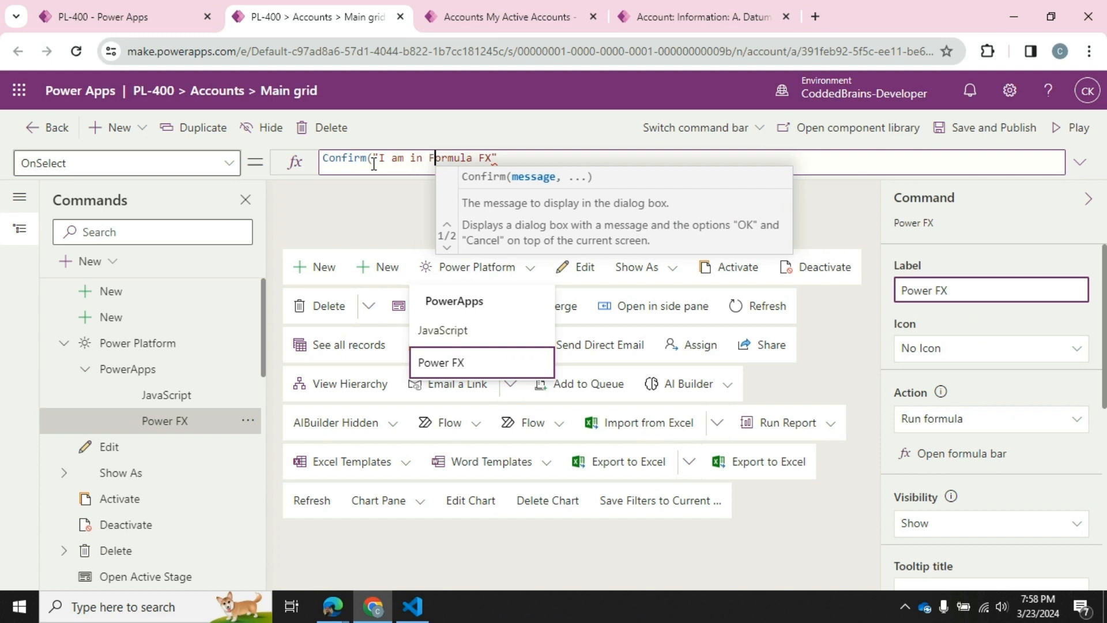
key(End)
text())
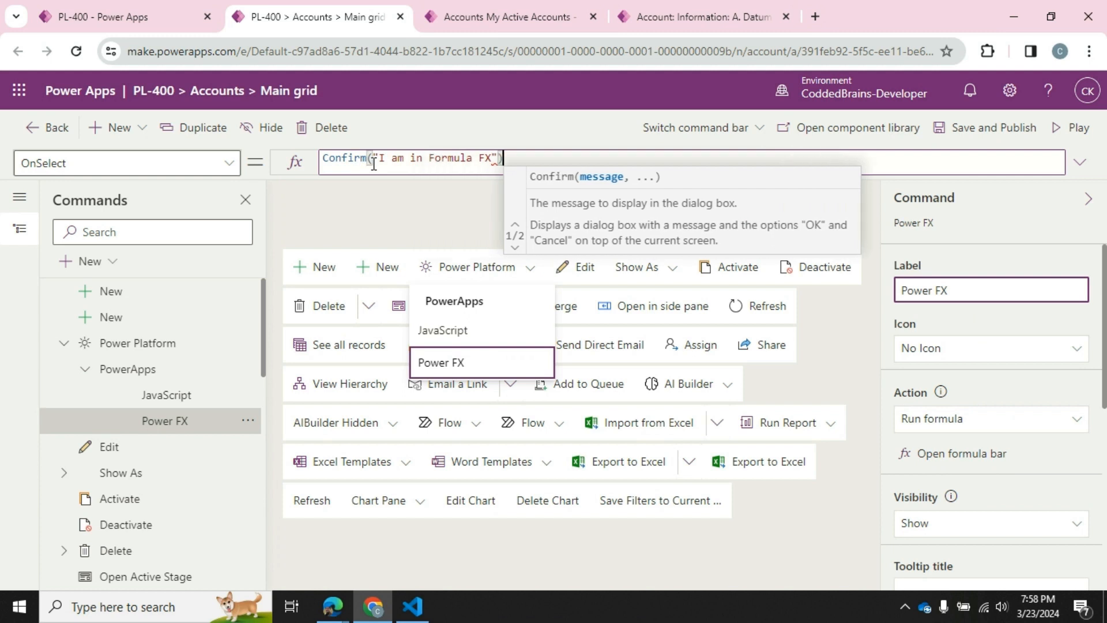
text(;)
click(1011, 169)
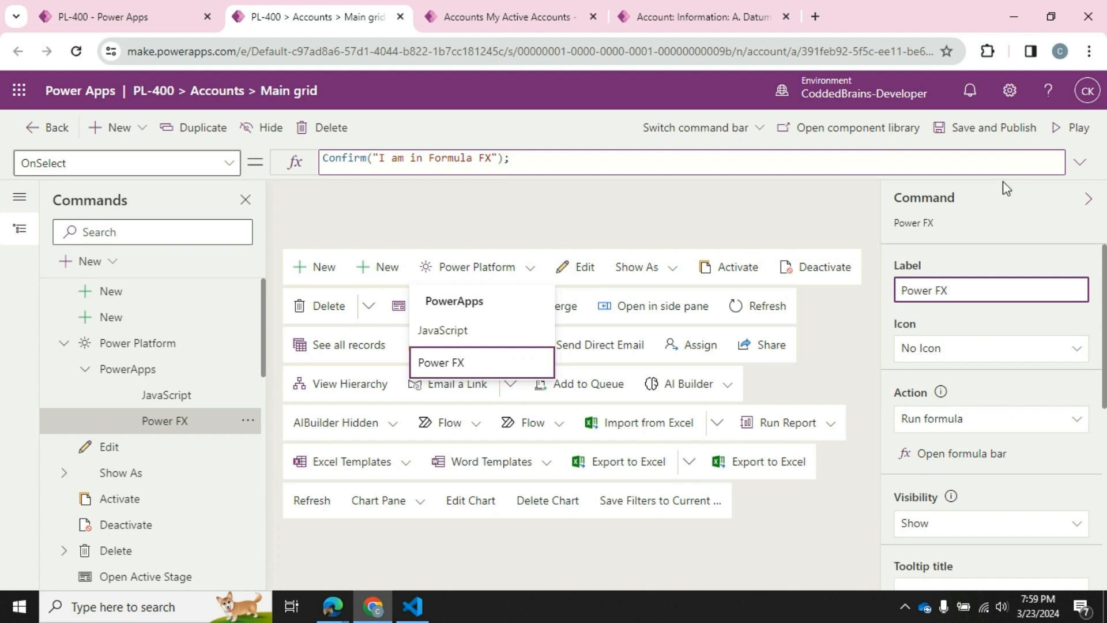
Step: Save and publish the command bar, and play the PL-400 app with its Accounts page reloaded
click(981, 141)
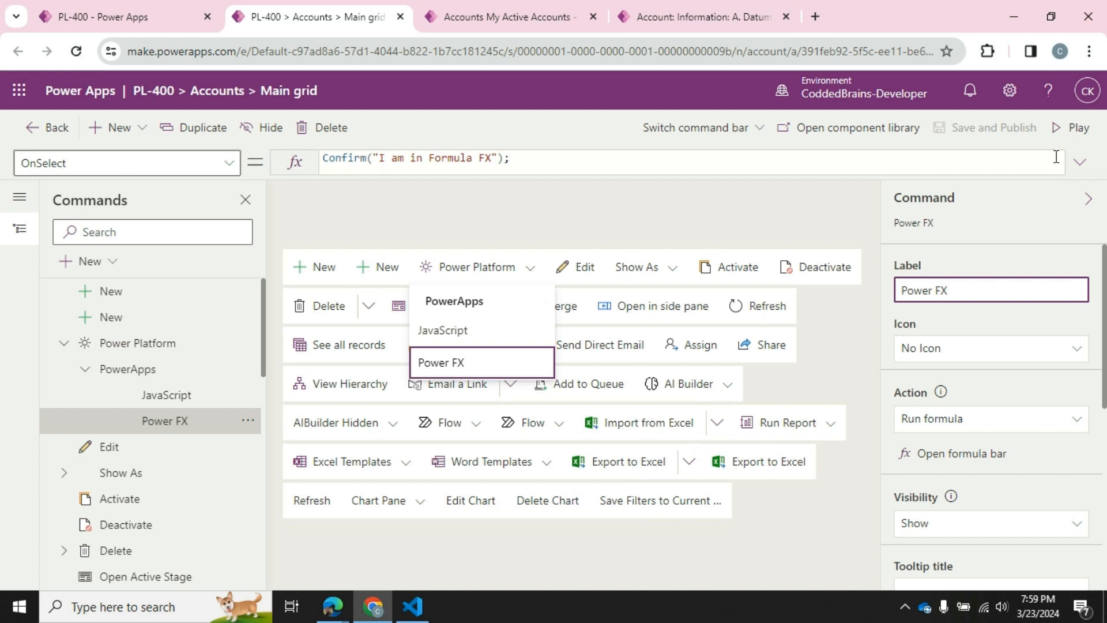
click(1073, 127)
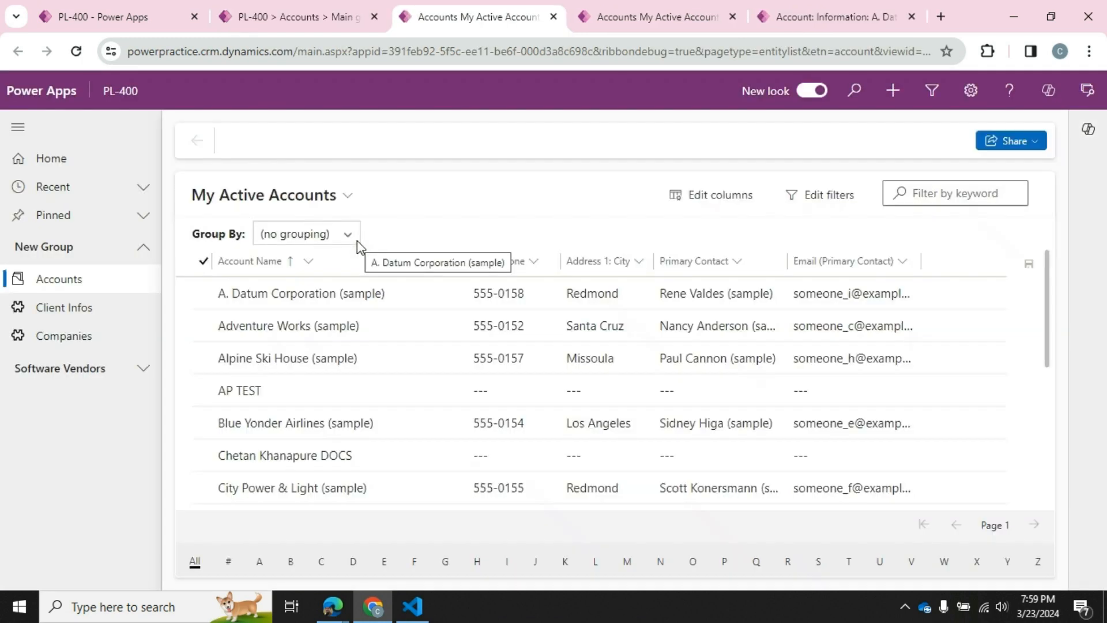
click(77, 52)
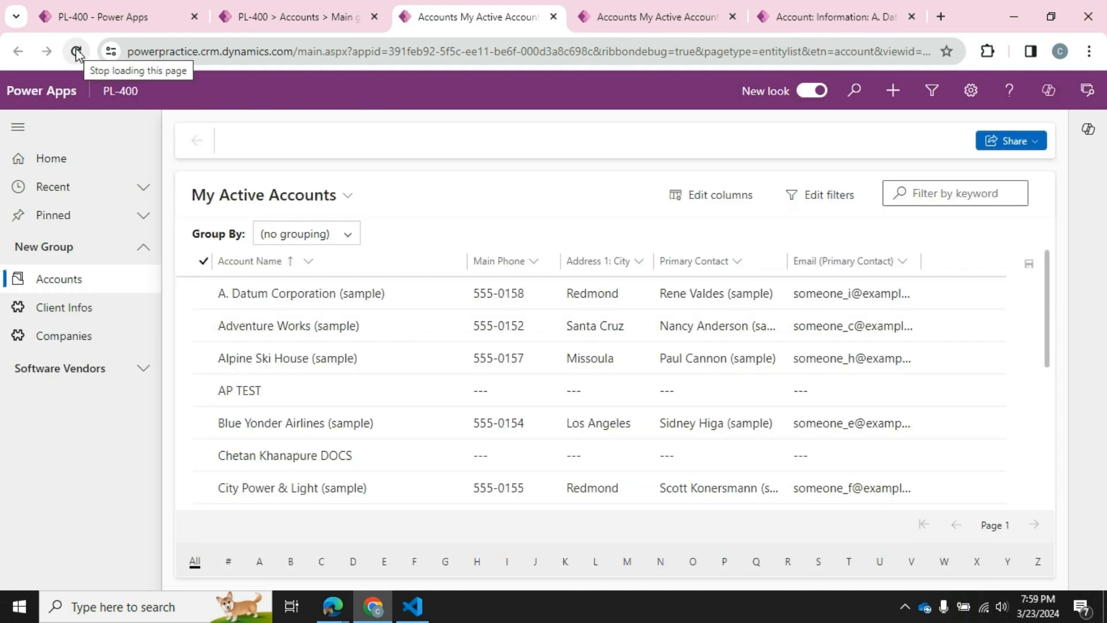
click(76, 51)
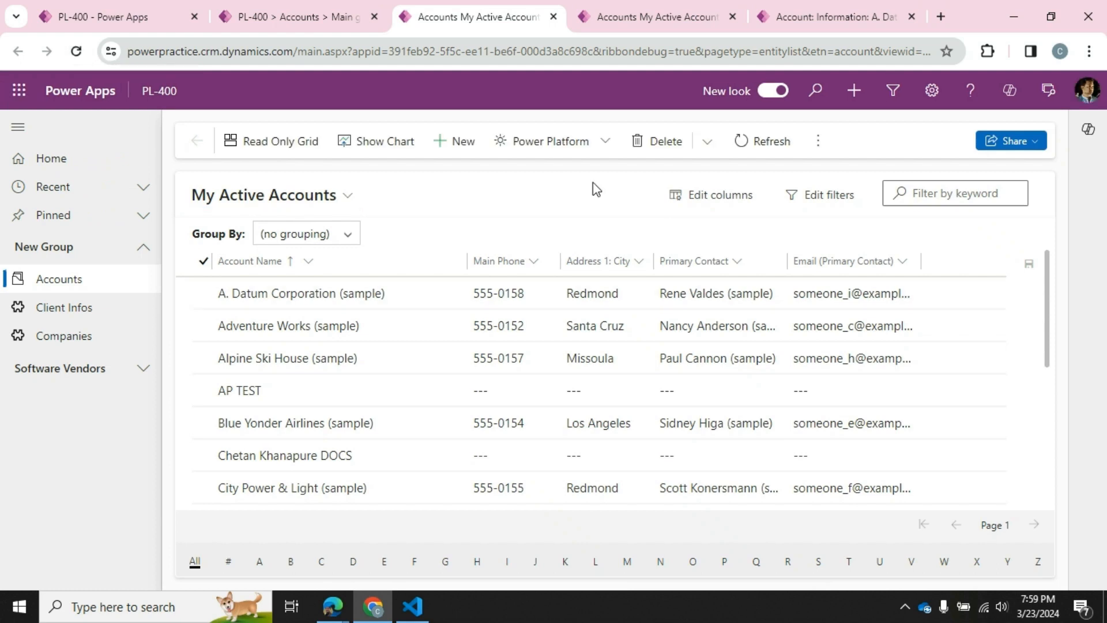
Step: Test the Power FX command from the Power Platform dropdown, accept its dialog and return to the command bar editor
click(607, 145)
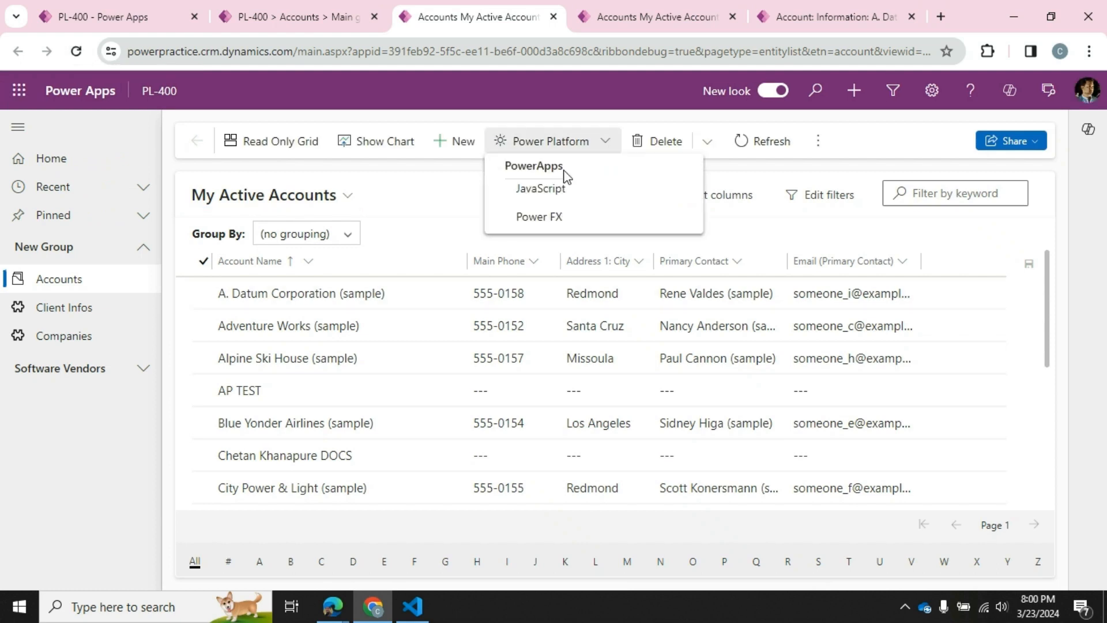
click(548, 225)
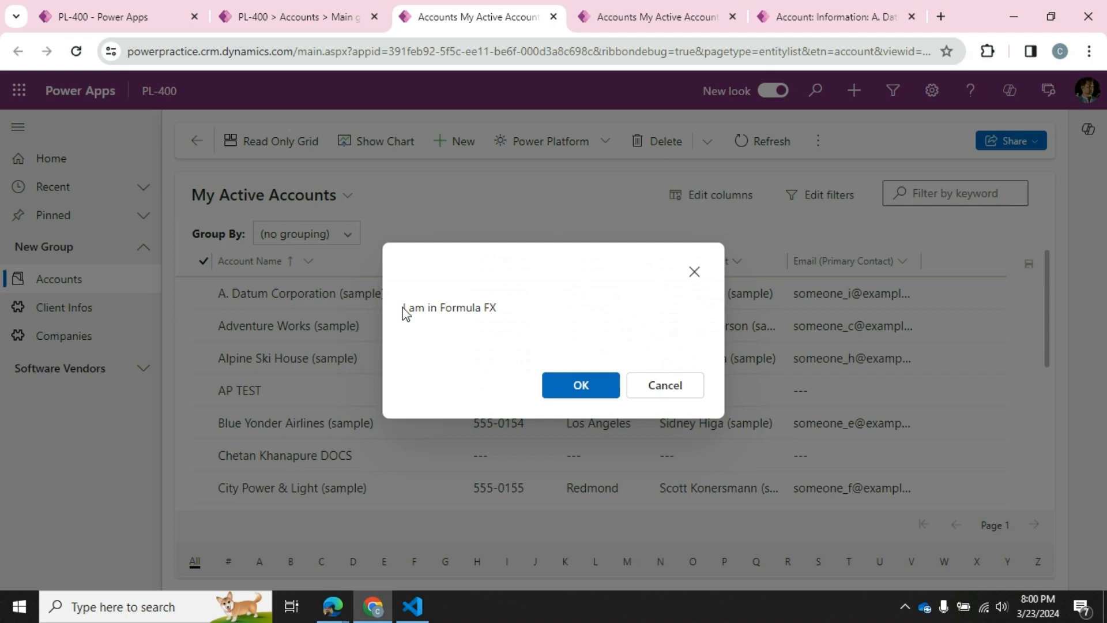
click(580, 386)
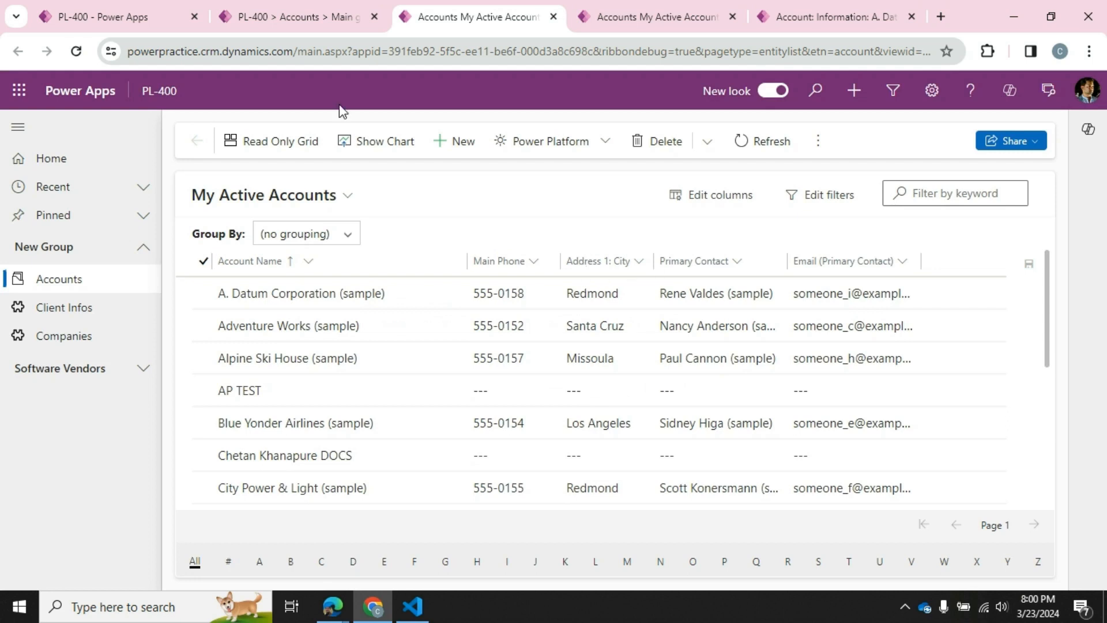
click(310, 31)
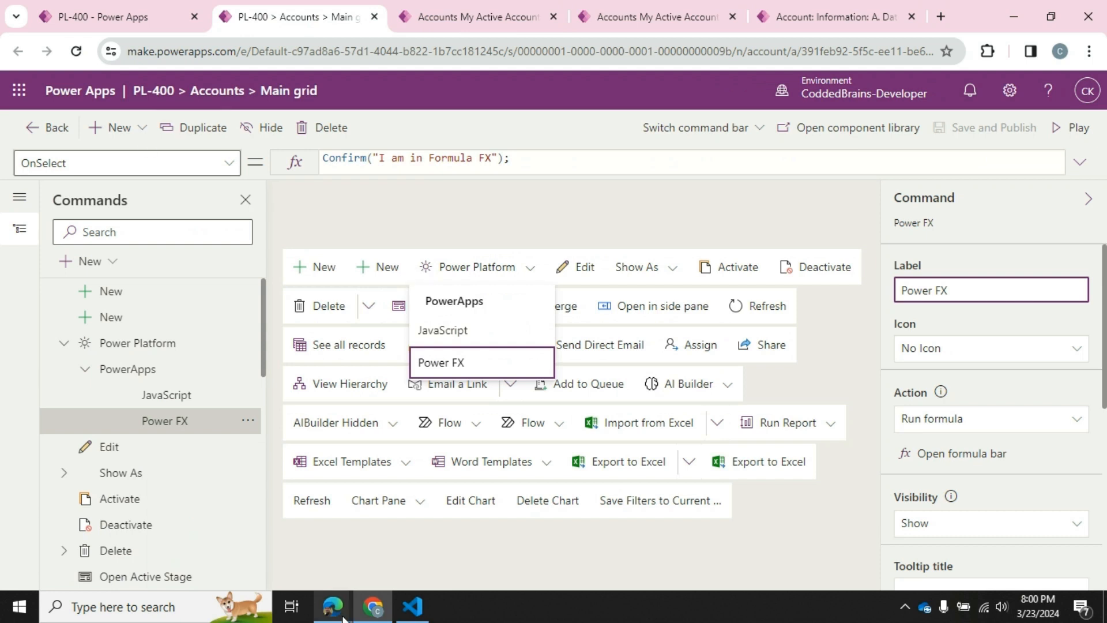
mouse_move(333, 606)
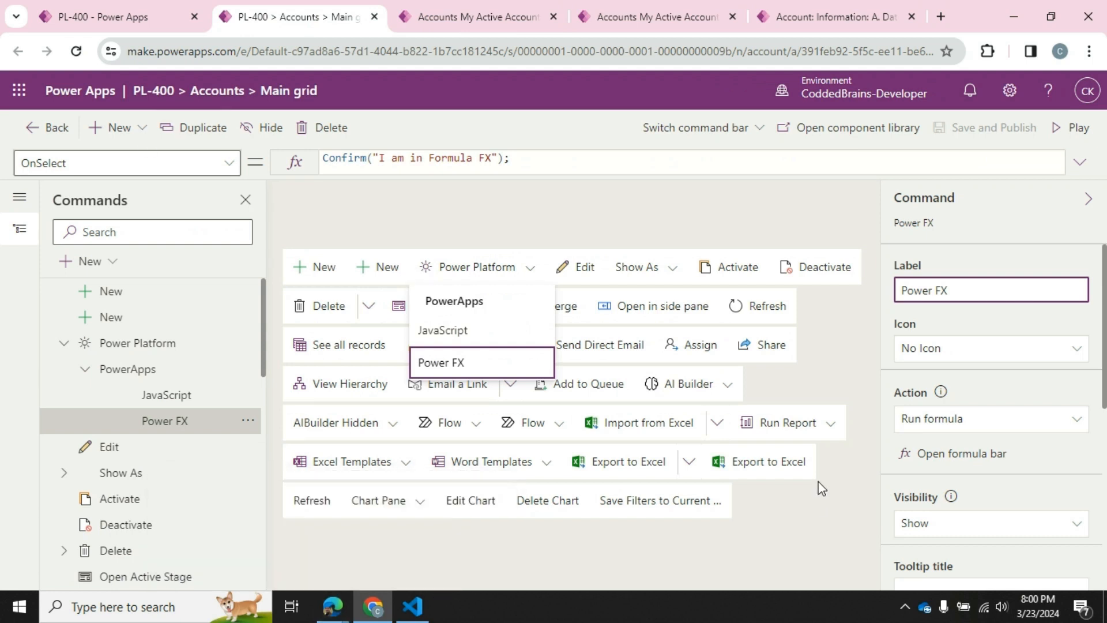